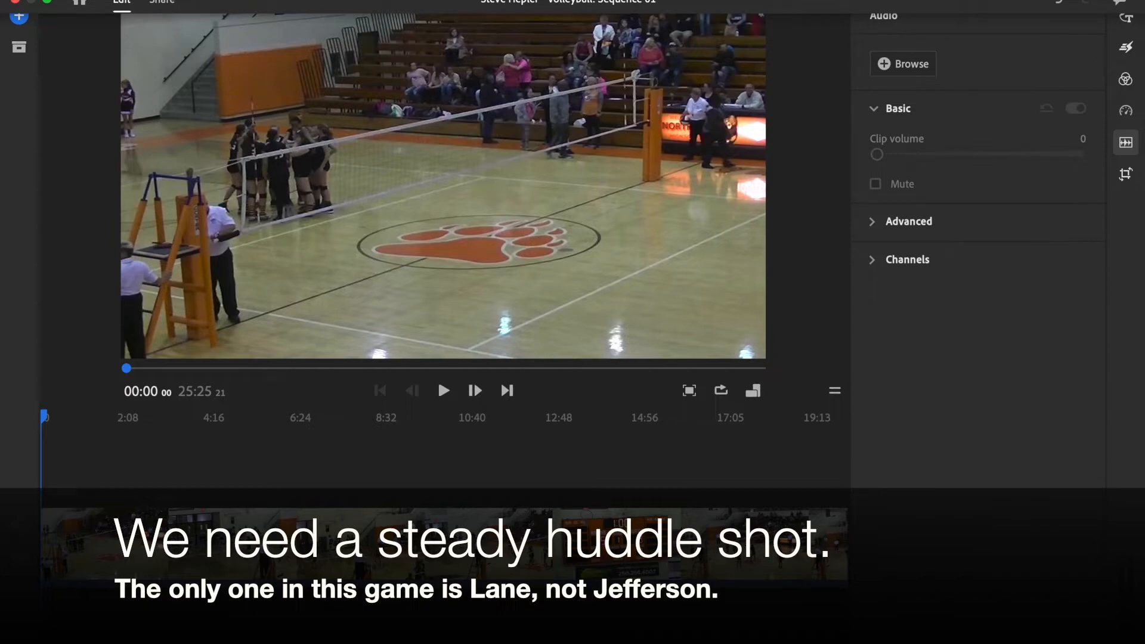
- Look through the volleyball game footage for a steady team huddle shot
{"action": "left_click", "coordinate": [243, 429]}
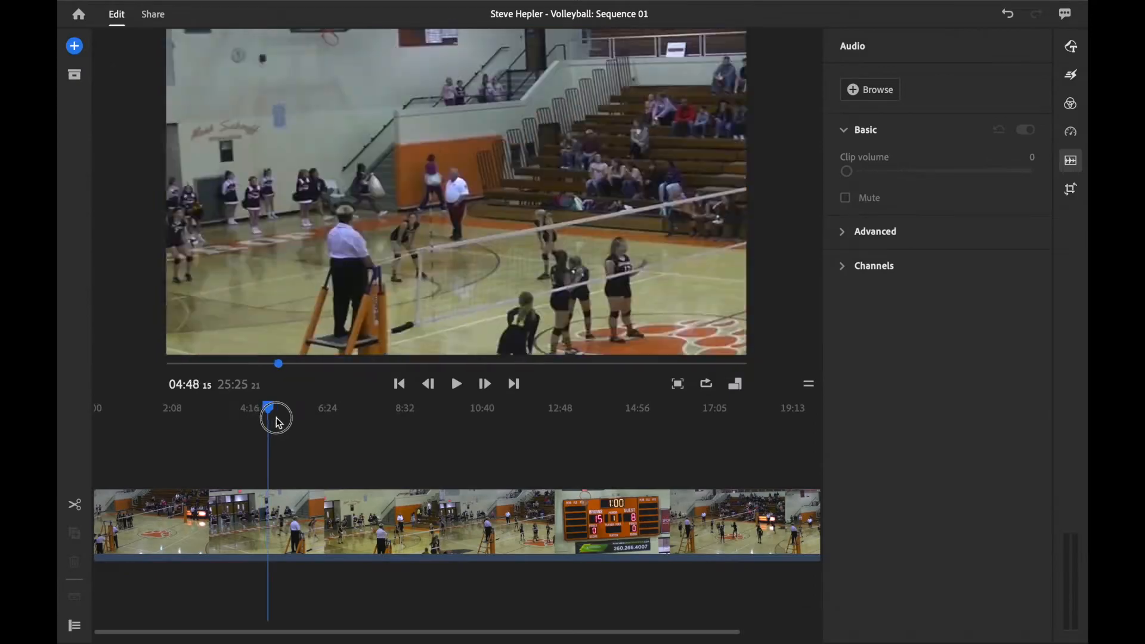
{"action": "left_click_drag", "start_coordinate": [276, 423], "coordinate": [362, 418]}
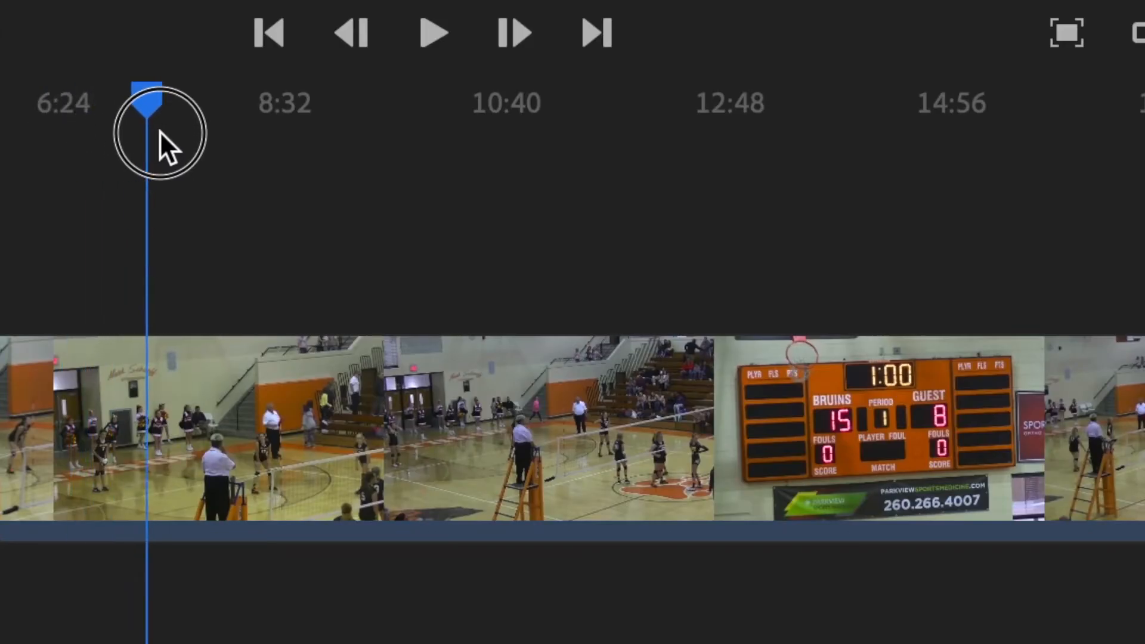
{"action": "left_click_drag", "start_coordinate": [159, 131], "coordinate": [421, 138]}
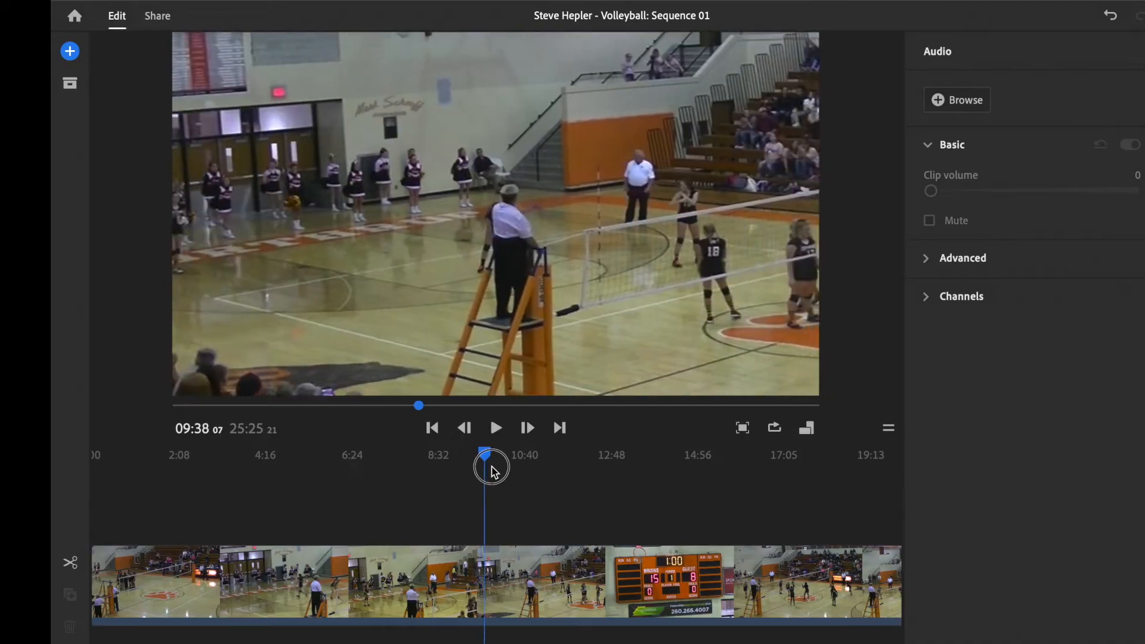
{"action": "left_click_drag", "start_coordinate": [493, 470], "coordinate": [661, 472]}
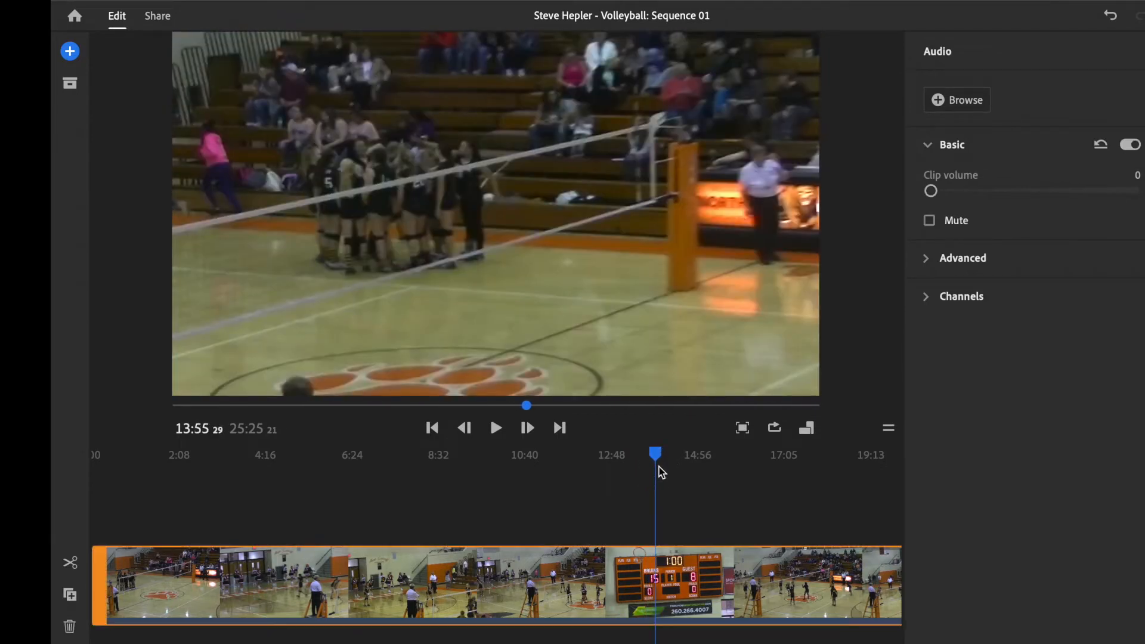
{"action": "key", "text": "space"}
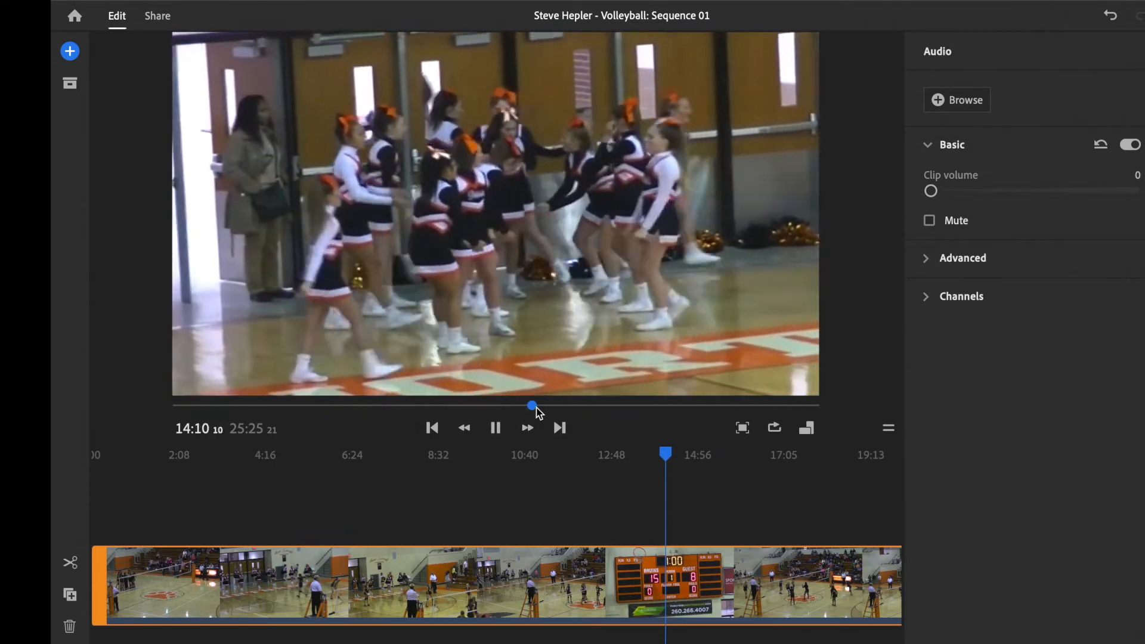
{"action": "left_click_drag", "start_coordinate": [532, 406], "coordinate": [628, 412]}
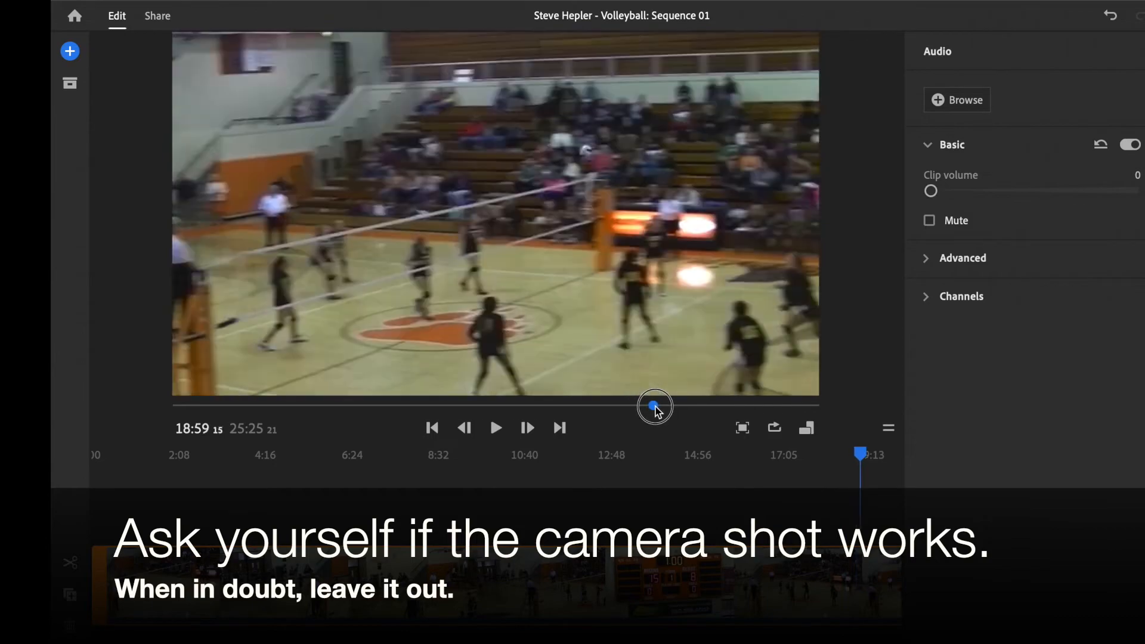
{"action": "left_click_drag", "start_coordinate": [670, 407], "coordinate": [672, 404]}
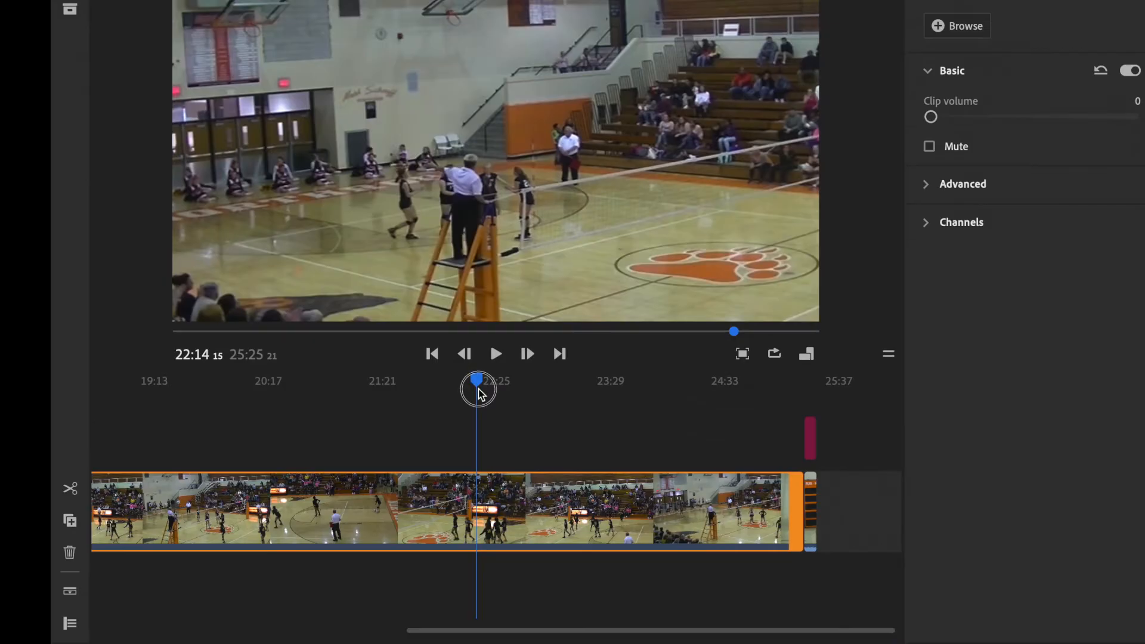
{"action": "left_click_drag", "start_coordinate": [478, 388], "coordinate": [678, 391]}
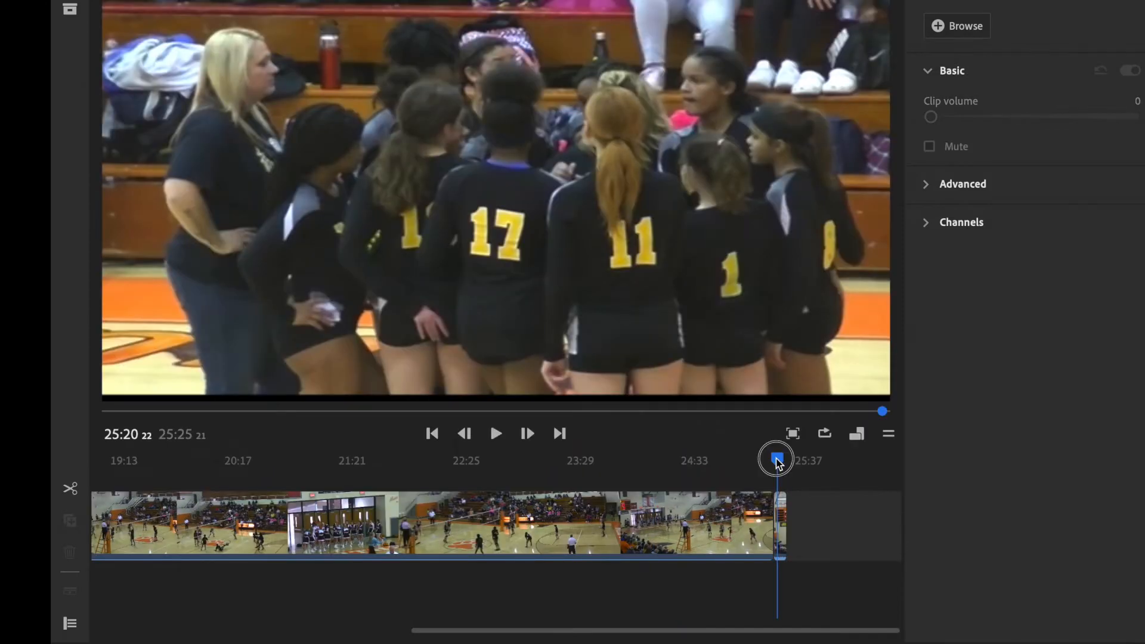
- Review the last stretch of game footage for the scoreboard tied at 23 and delete the leftover clip just before the huddle shot
{"action": "left_click_drag", "start_coordinate": [777, 461], "coordinate": [627, 459]}
{"action": "key", "text": "space"}
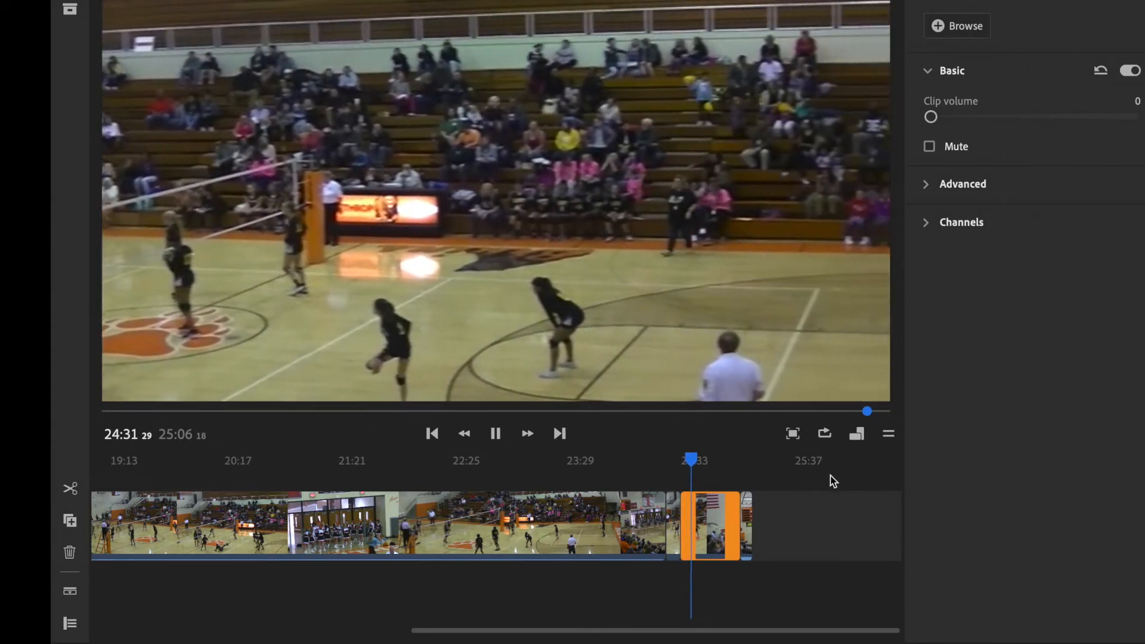
{"action": "scroll", "coordinate": [831, 480], "scroll_direction": "left", "scroll_amount": 1}
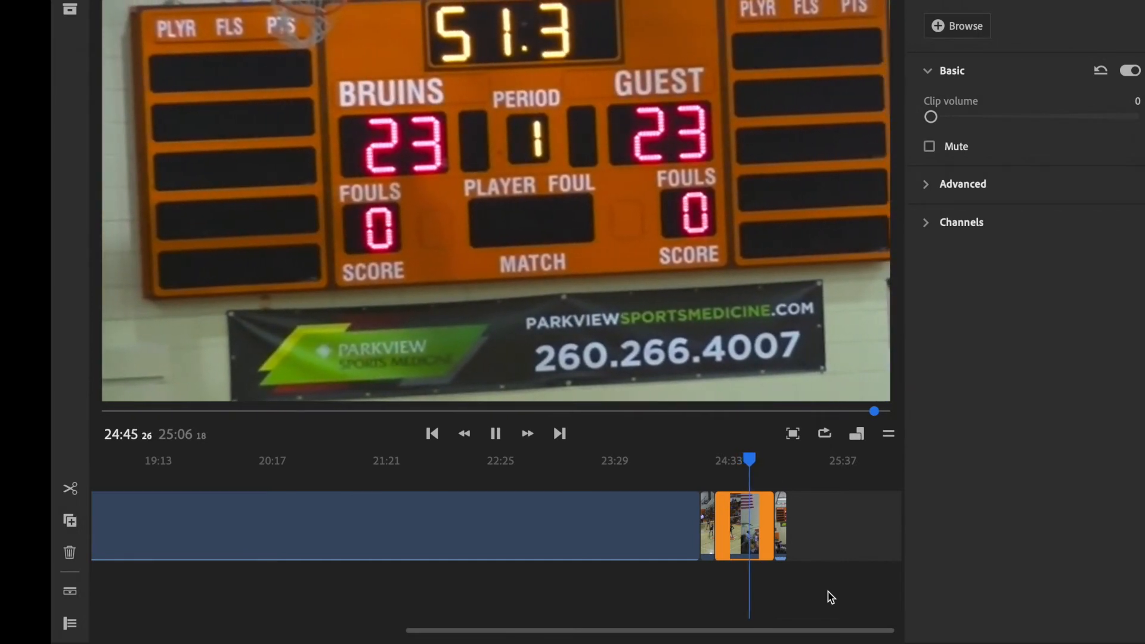
{"action": "key", "text": "space"}
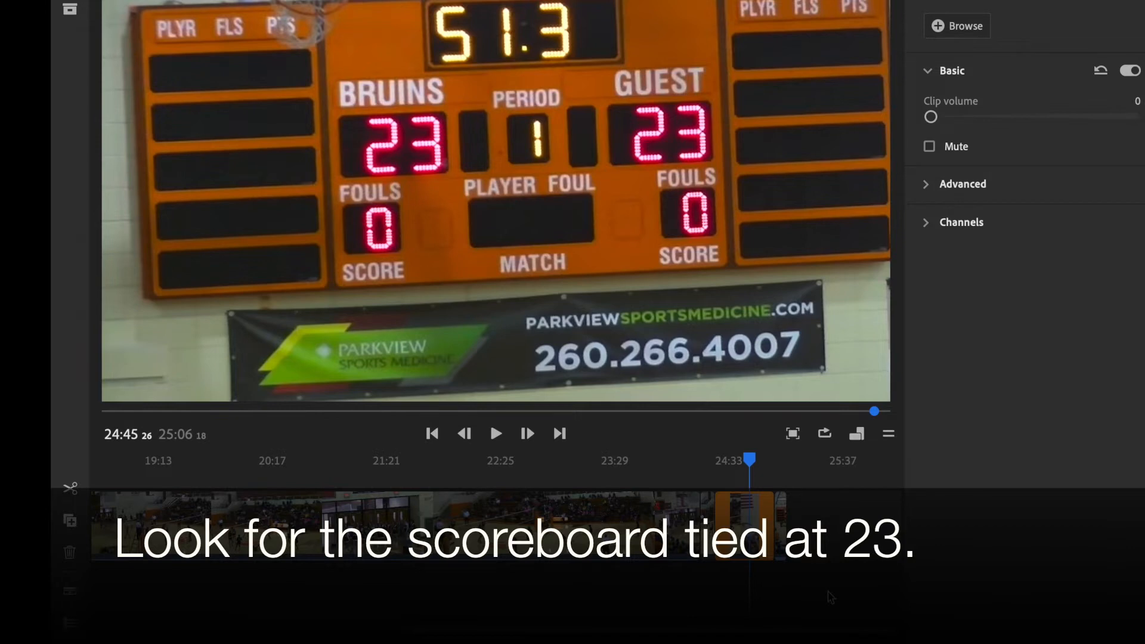
{"action": "key", "text": "space"}
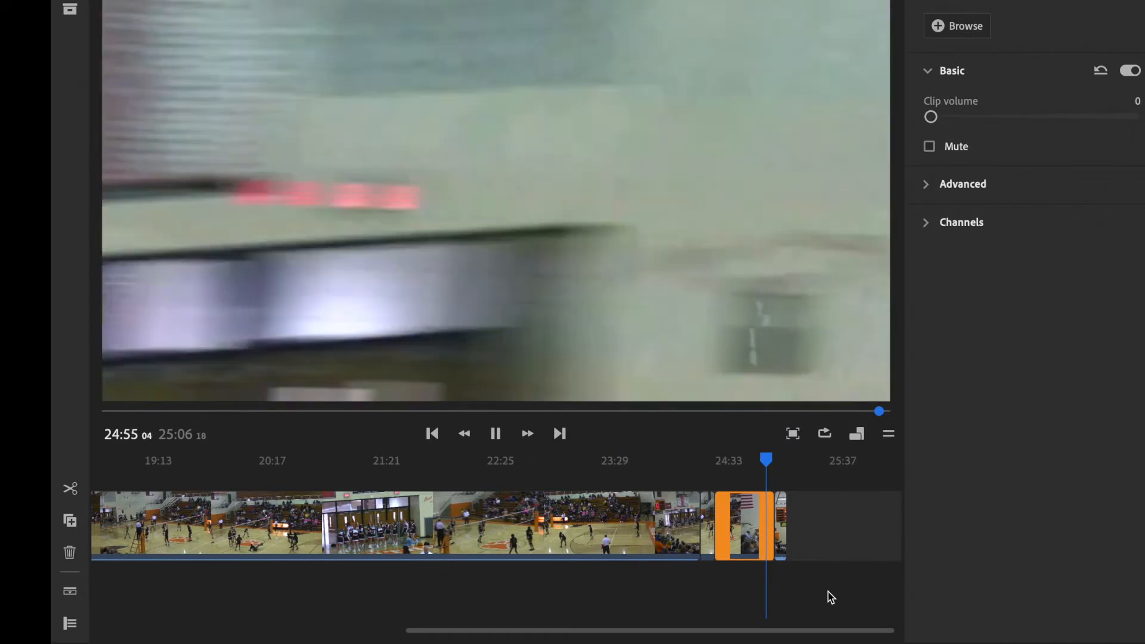
{"action": "key", "text": "space"}
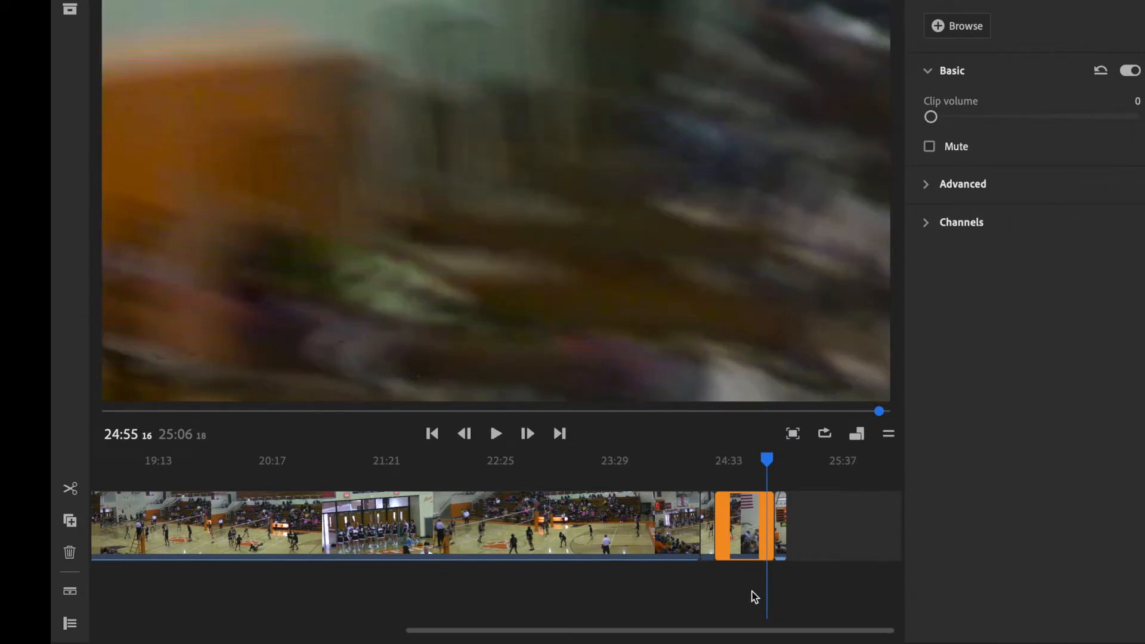
{"action": "left_click", "coordinate": [748, 532]}
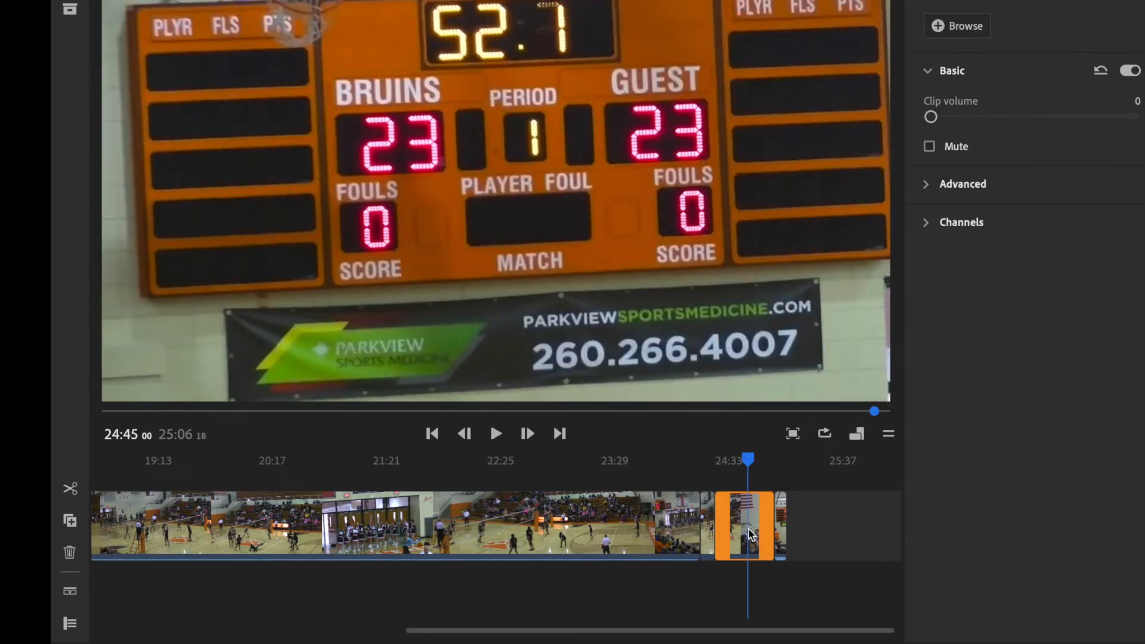
{"action": "key", "text": "Delete"}
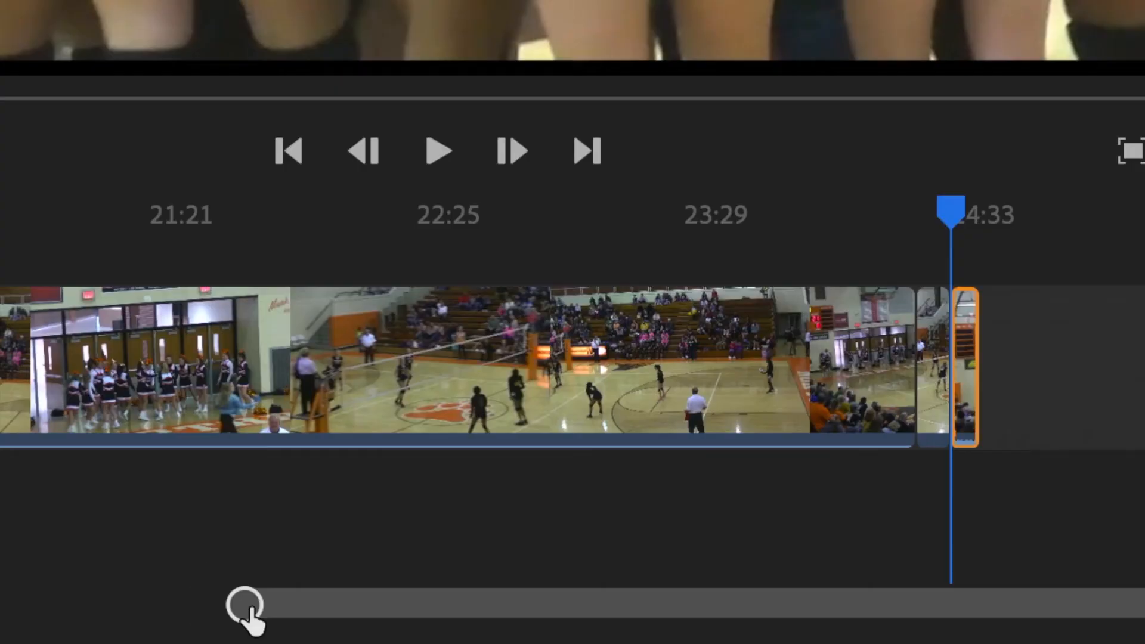
- Add the Stylish Intro title from the Titles collection above the huddle clip, starting where that clip begins
{"action": "left_click_drag", "start_coordinate": [414, 630], "coordinate": [382, 634]}
{"action": "left_click_drag", "start_coordinate": [173, 623], "coordinate": [178, 616]}
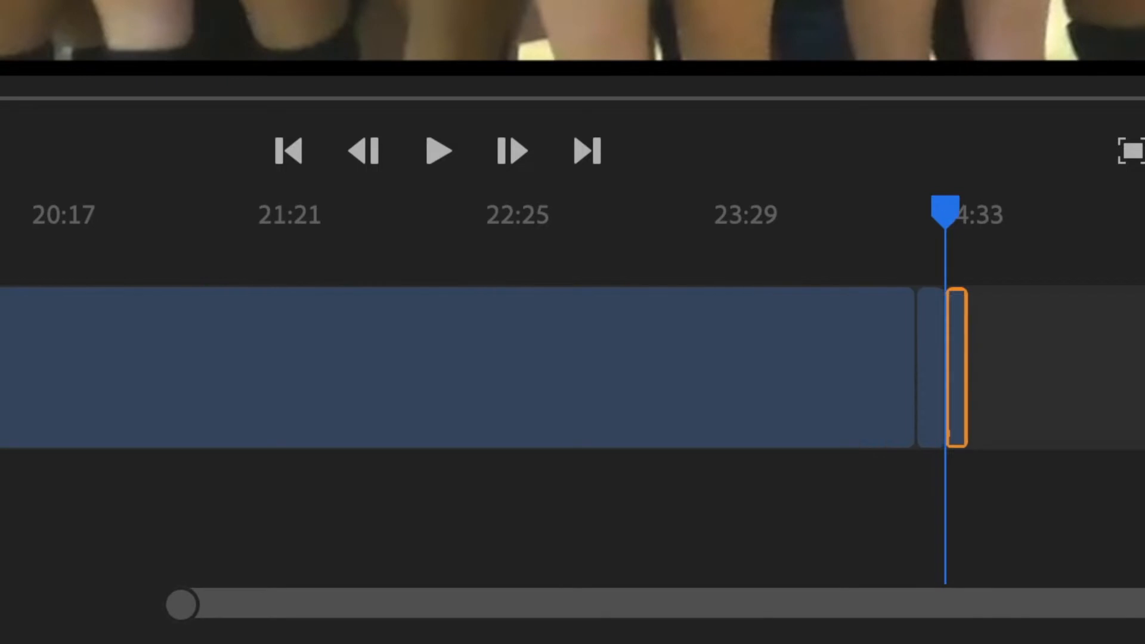
{"action": "left_click_drag", "start_coordinate": [1133, 583], "coordinate": [925, 582]}
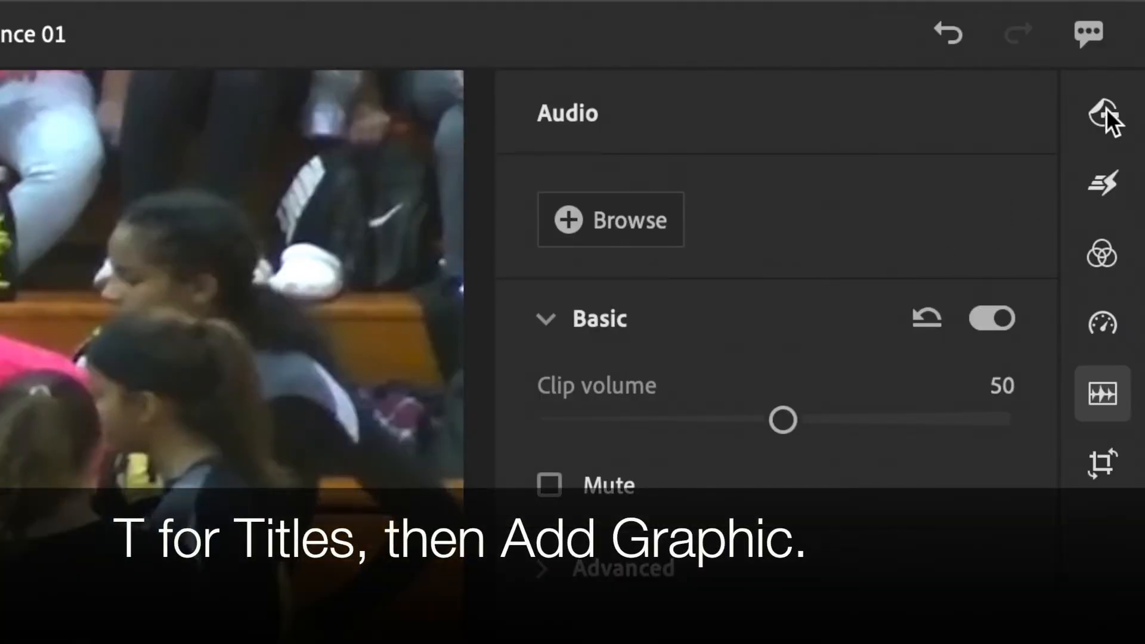
{"action": "left_click", "coordinate": [1107, 108]}
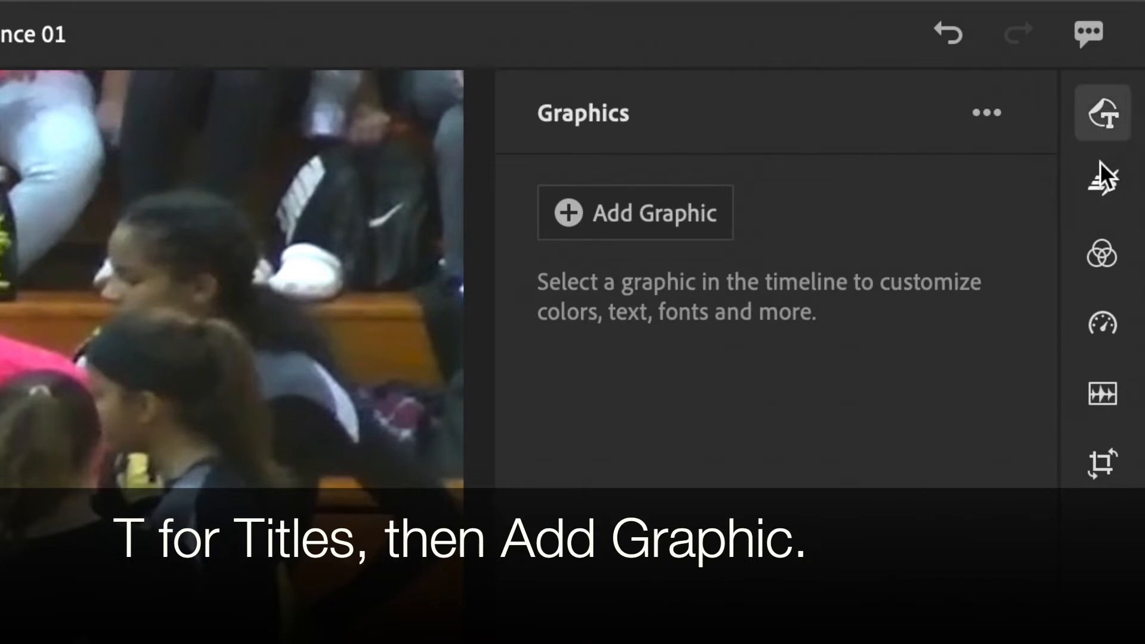
{"action": "left_click", "coordinate": [657, 210]}
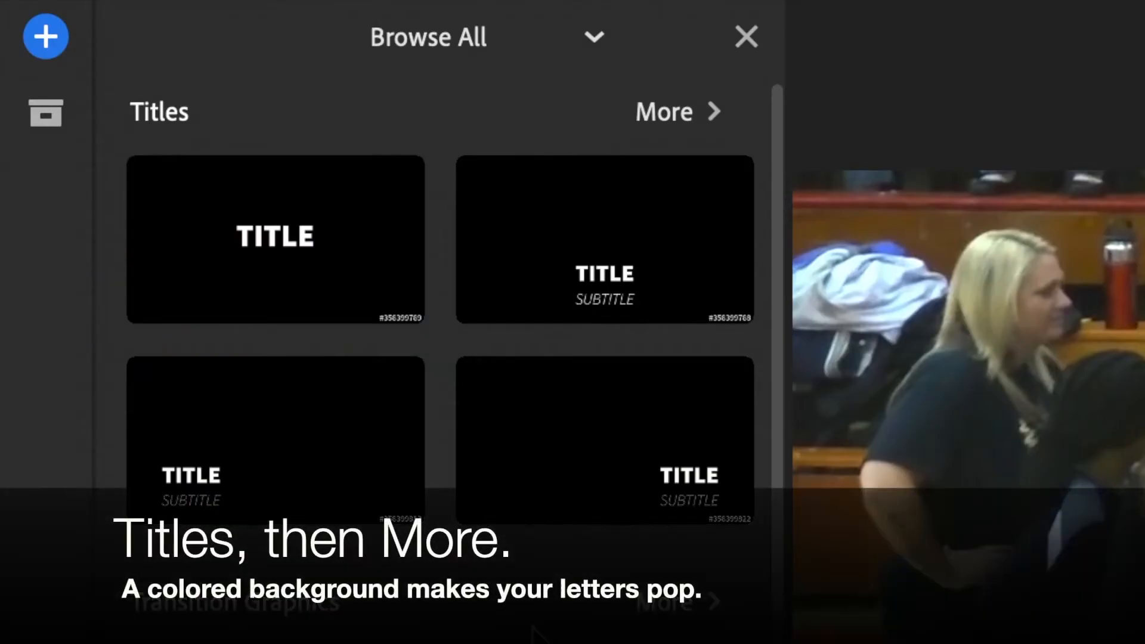
{"action": "scroll", "coordinate": [534, 627], "scroll_direction": "down", "scroll_amount": 1}
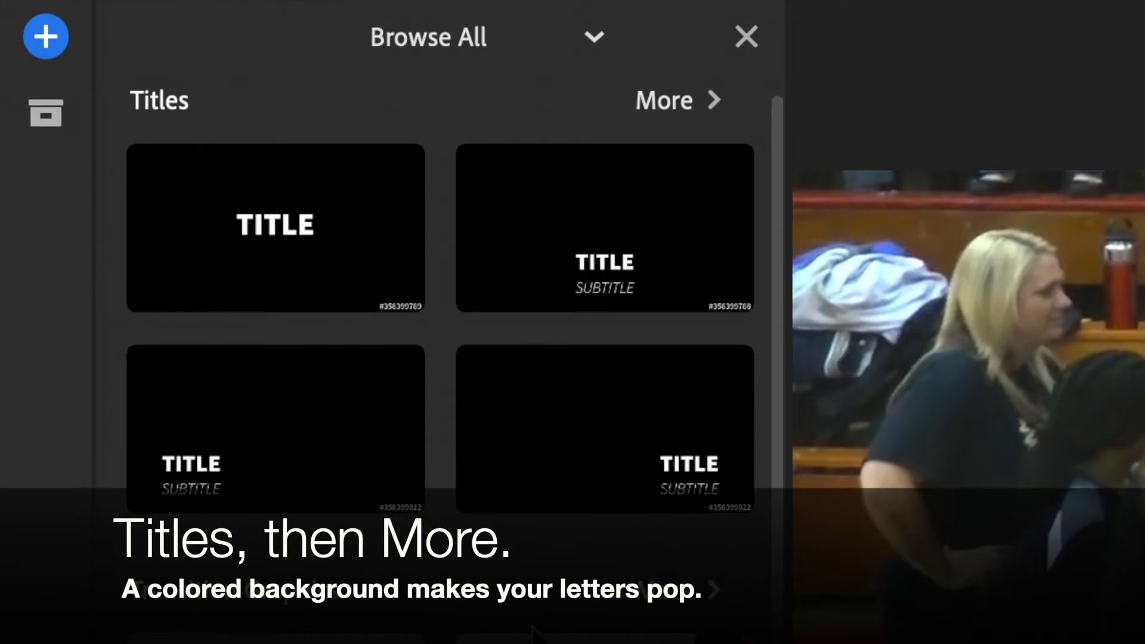
{"action": "scroll", "coordinate": [534, 628], "scroll_direction": "up", "scroll_amount": 1}
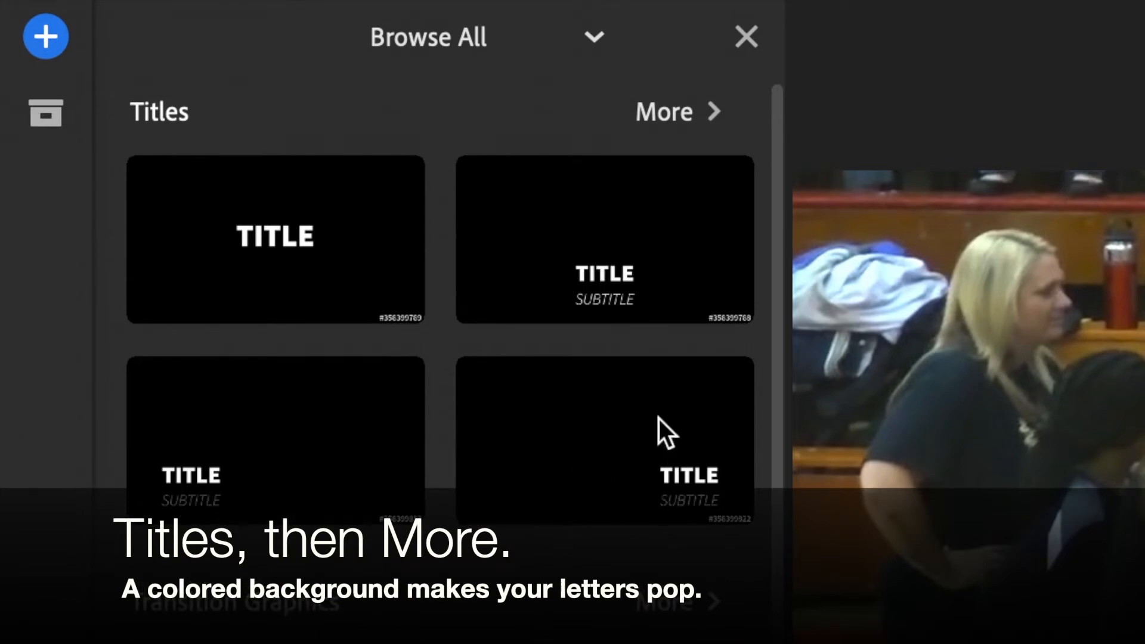
{"action": "left_click", "coordinate": [660, 116]}
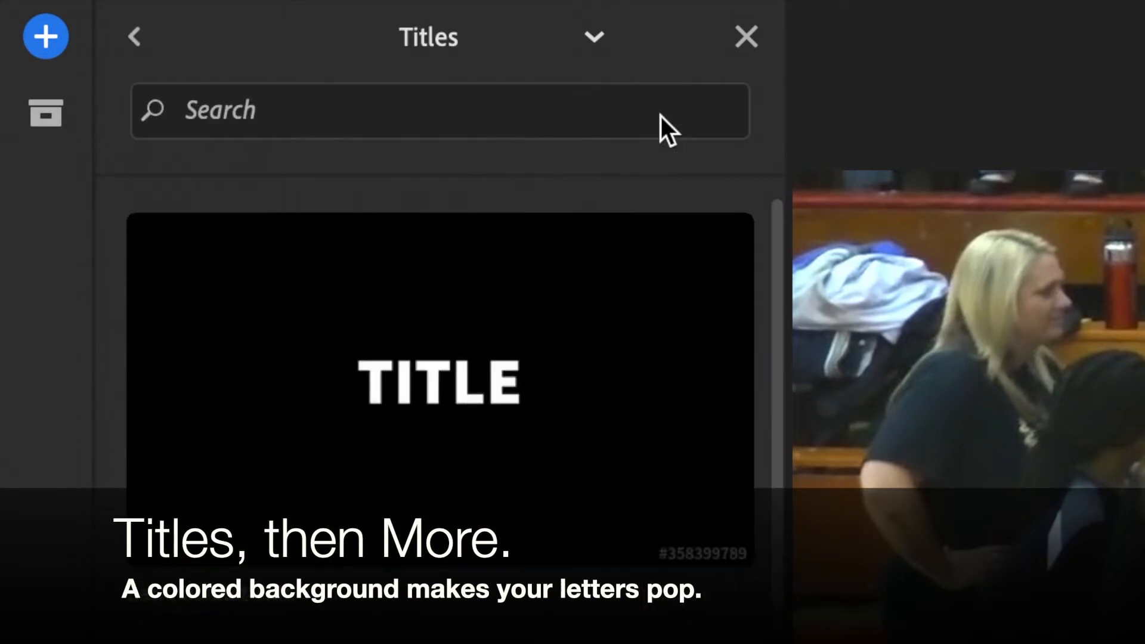
{"action": "scroll", "coordinate": [440, 358], "scroll_direction": "down", "scroll_amount": 5}
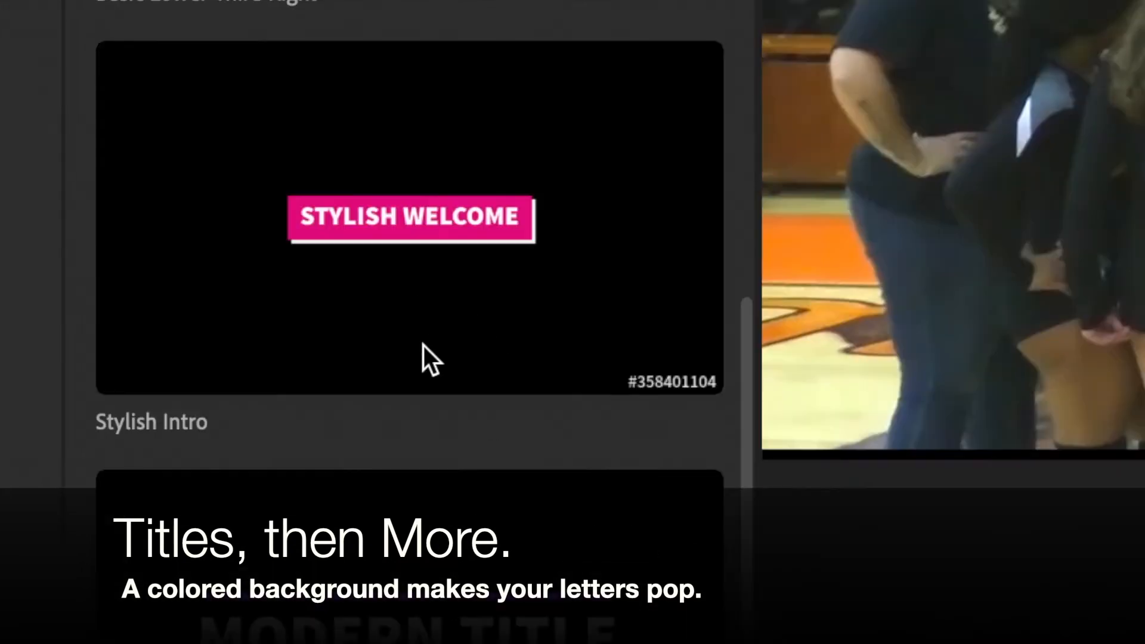
{"action": "left_click", "coordinate": [406, 259]}
{"action": "left_click_drag", "start_coordinate": [878, 348], "coordinate": [708, 279]}
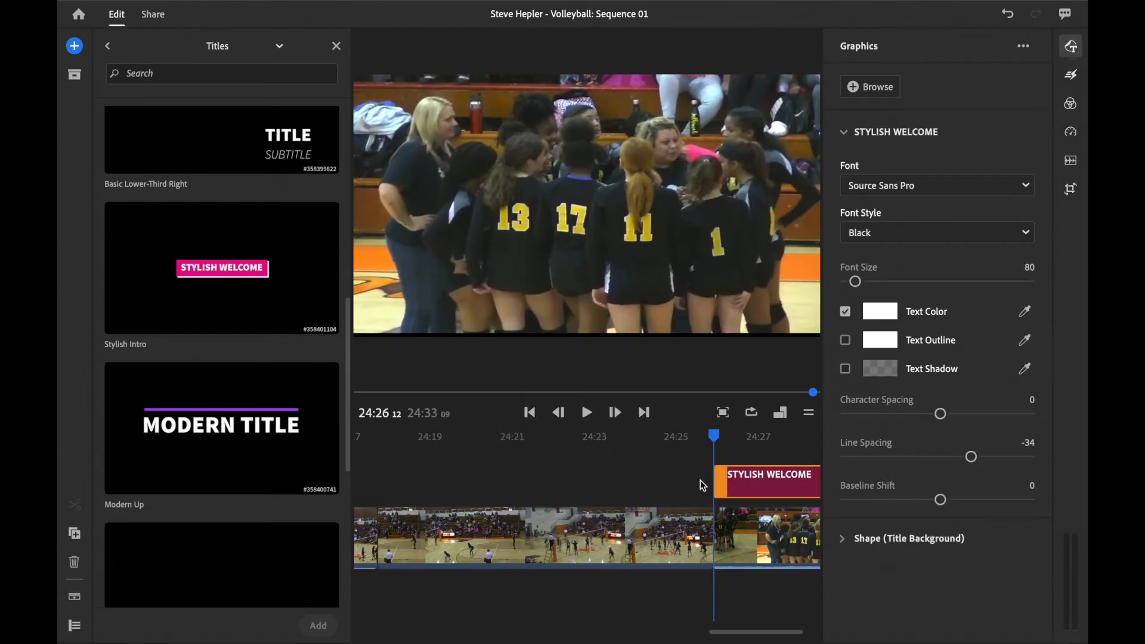
- Replace the title's placeholder text with "Jefferson MS Volleyball vs. Lane"
{"action": "scroll", "coordinate": [643, 500], "scroll_direction": "right", "scroll_amount": 5}
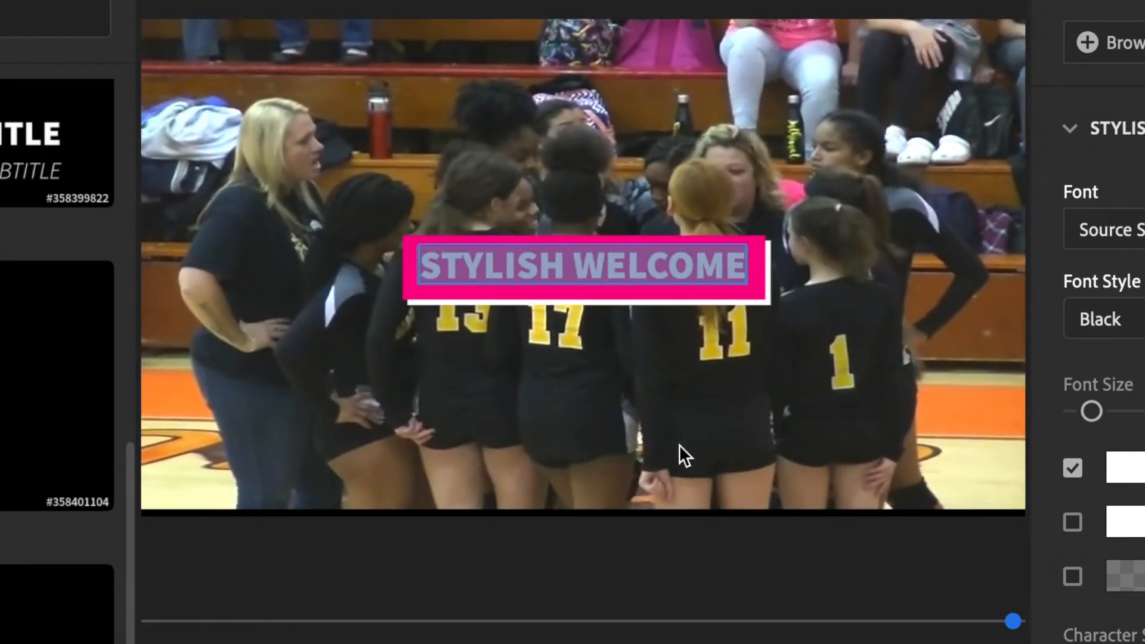
{"action": "left_click", "coordinate": [733, 260]}
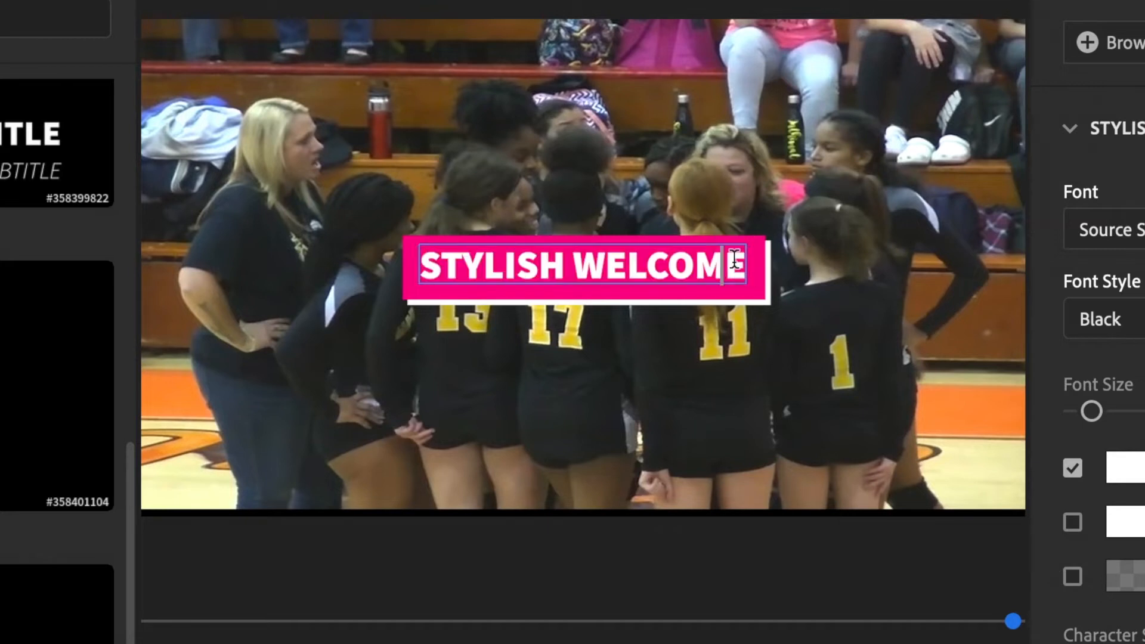
{"action": "key", "text": "End"}
{"action": "key", "text": "BackSpace"}
{"action": "key", "text": "BackSpace"}
{"action": "key", "text": "BackSpace"}
{"action": "key", "text": "BackSpace"}
{"action": "key", "text": "BackSpace"}
{"action": "key", "text": "BackSpace"}
{"action": "key", "text": "BackSpace"}
{"action": "key", "text": "BackSpace"}
{"action": "key", "text": "BackSpace"}
{"action": "key", "text": "BackSpace"}
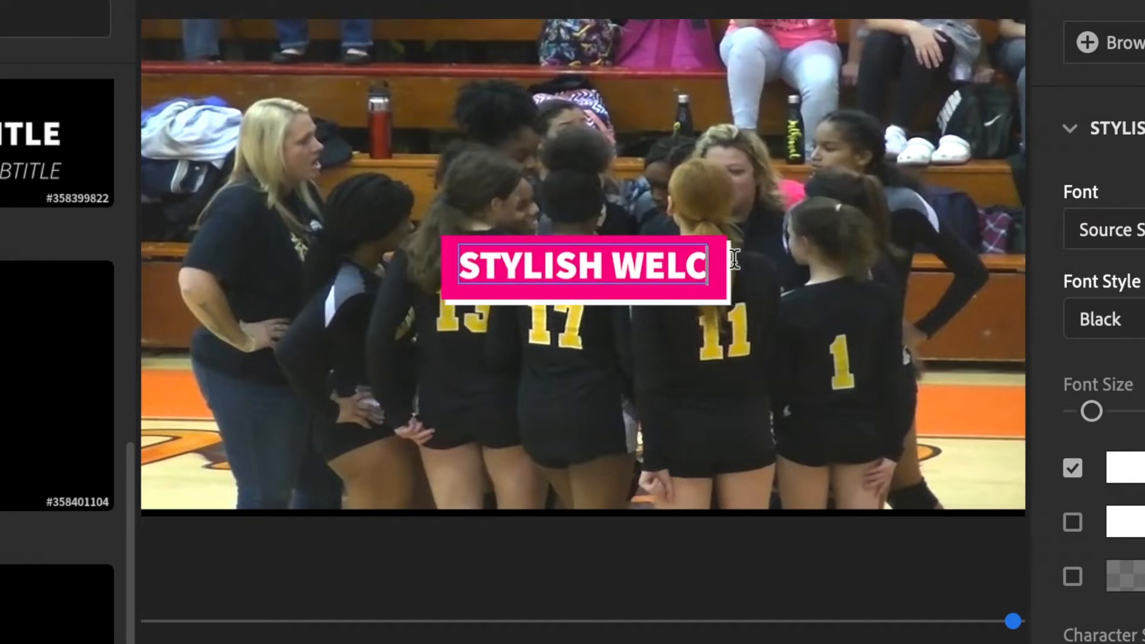
{"action": "key", "text": "BackSpace"}
{"action": "key", "text": "BackSpace"}
{"action": "key", "text": "BackSpace"}
{"action": "key", "text": "BackSpace"}
{"action": "key", "text": "BackSpace"}
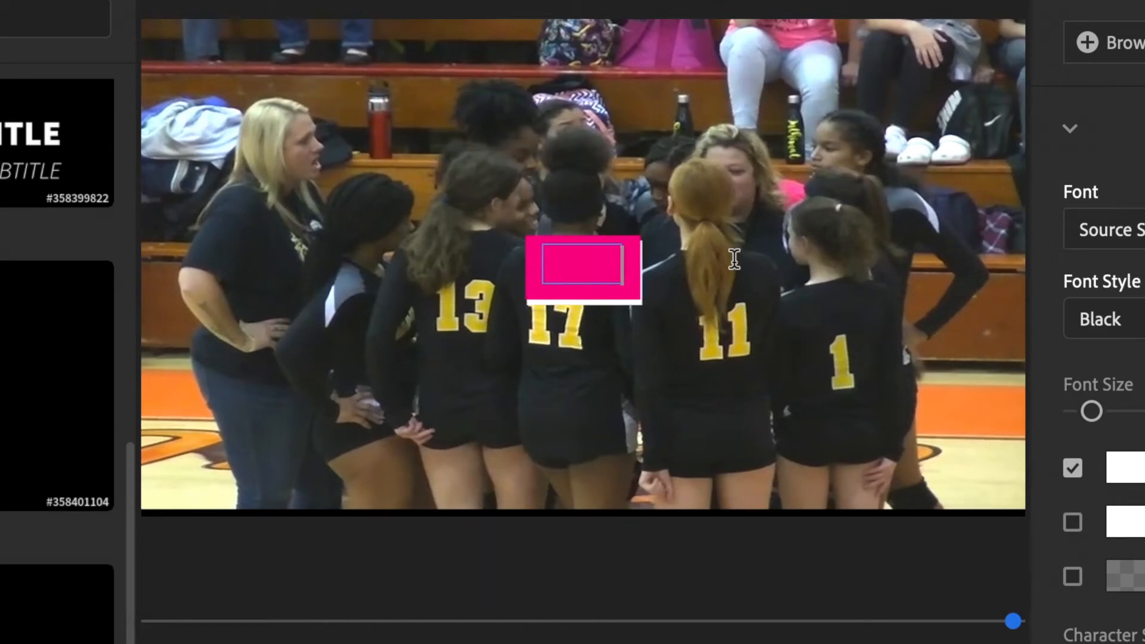
{"action": "type", "text": "Jefferson MS Volleyb"}
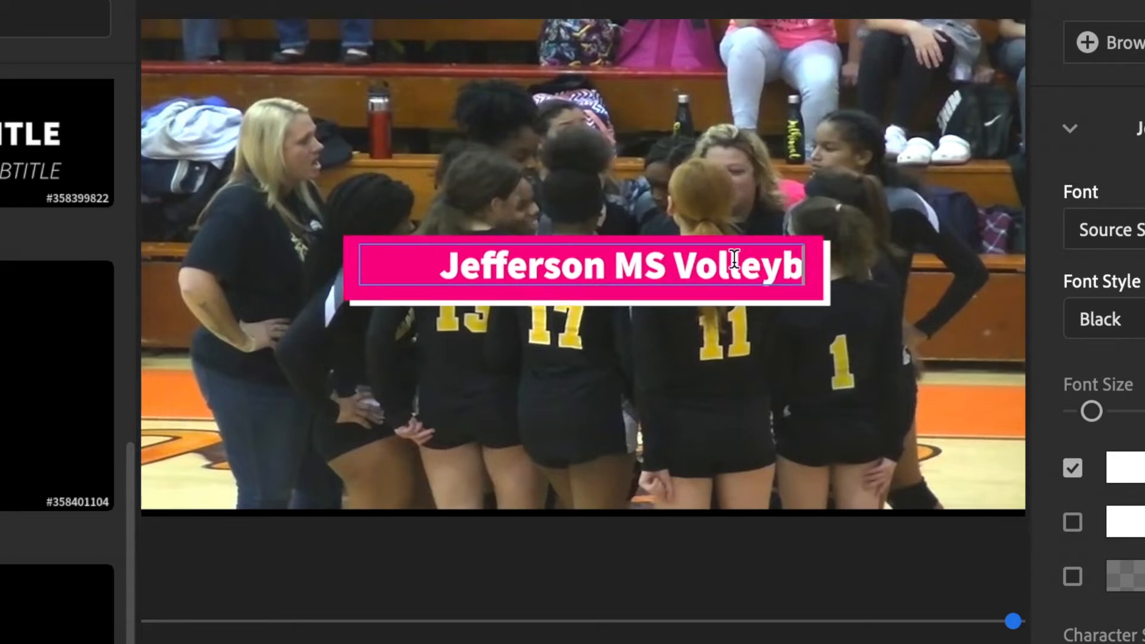
{"action": "type", "text": "all"}
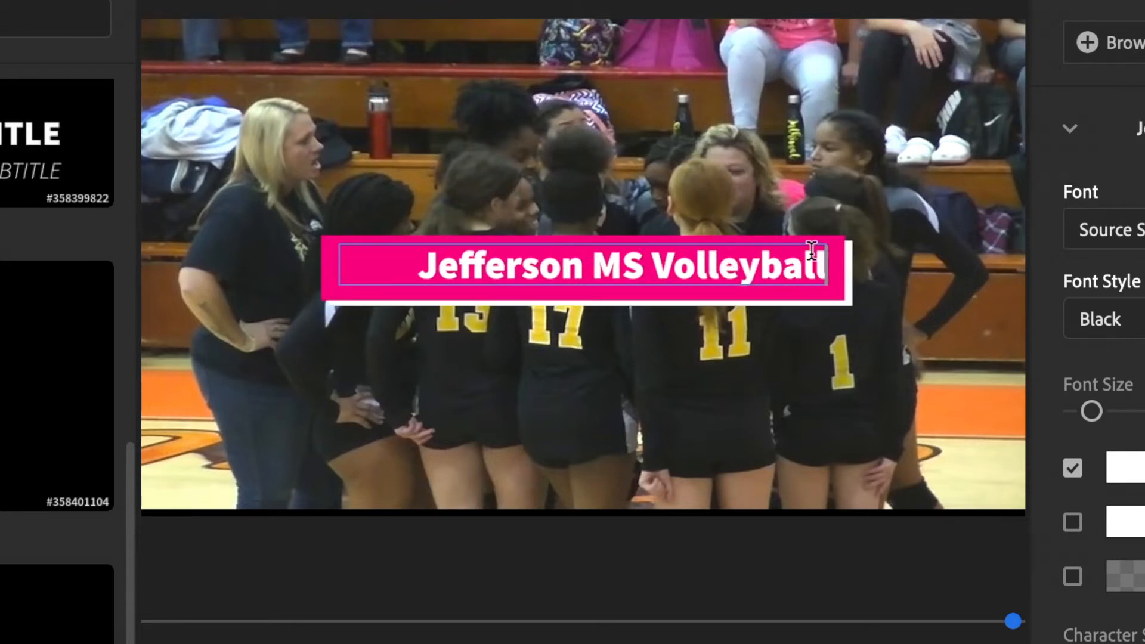
{"action": "type", "text": " vs."}
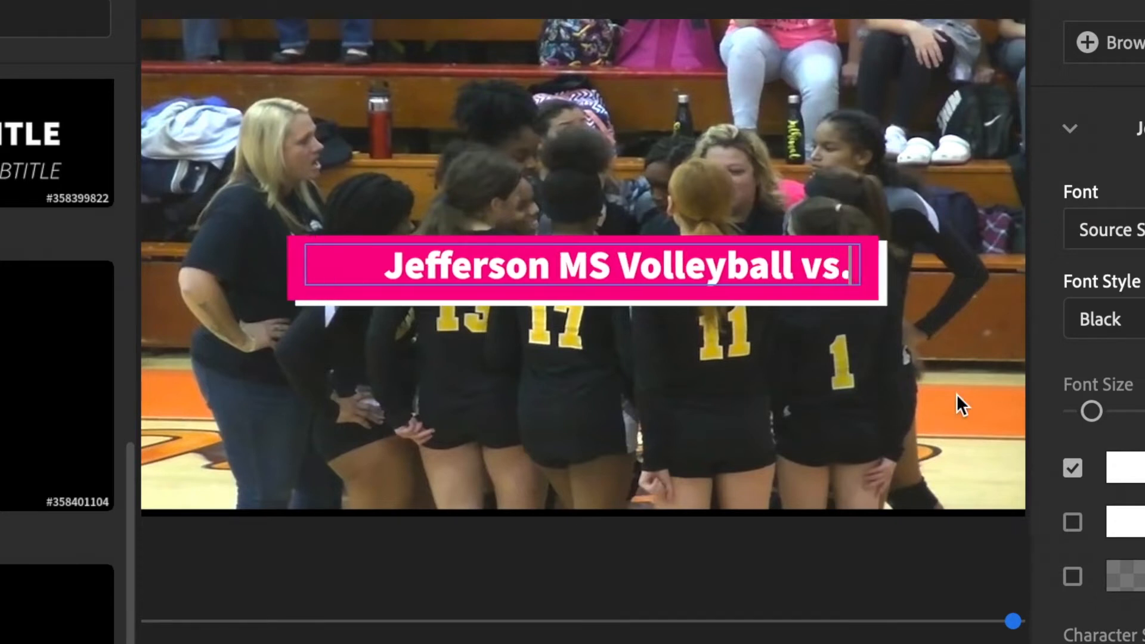
{"action": "type", "text": " Lane"}
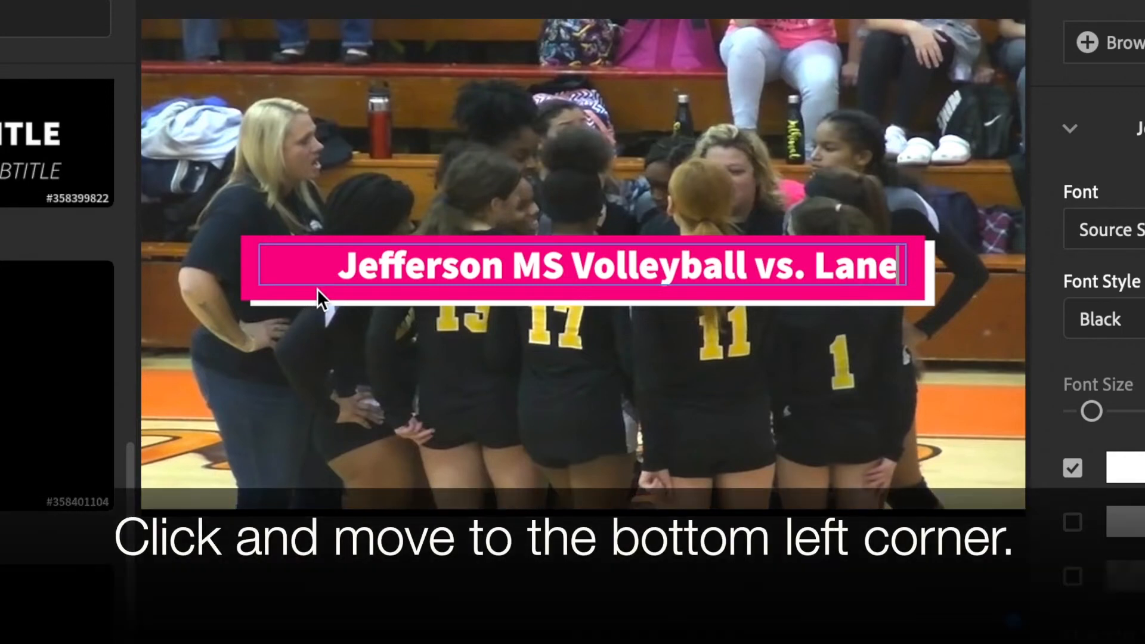
- Move the title to the lower-left corner of the video picture and select its text for editing
{"action": "left_click", "coordinate": [316, 290]}
{"action": "left_click_drag", "start_coordinate": [292, 266], "coordinate": [117, 421]}
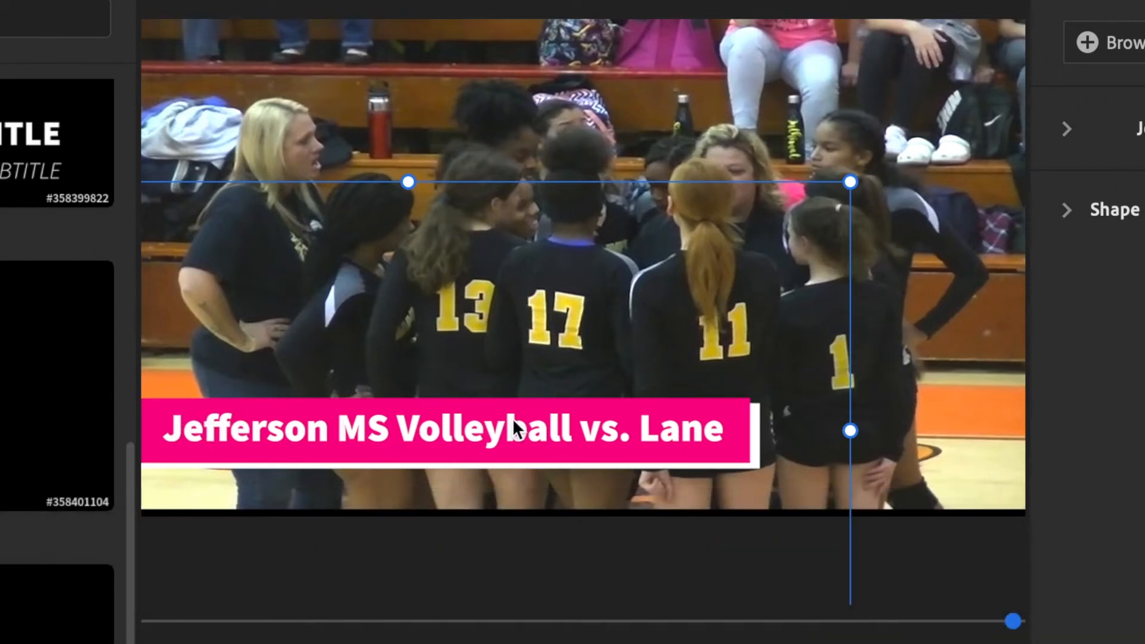
{"action": "left_click", "coordinate": [601, 406]}
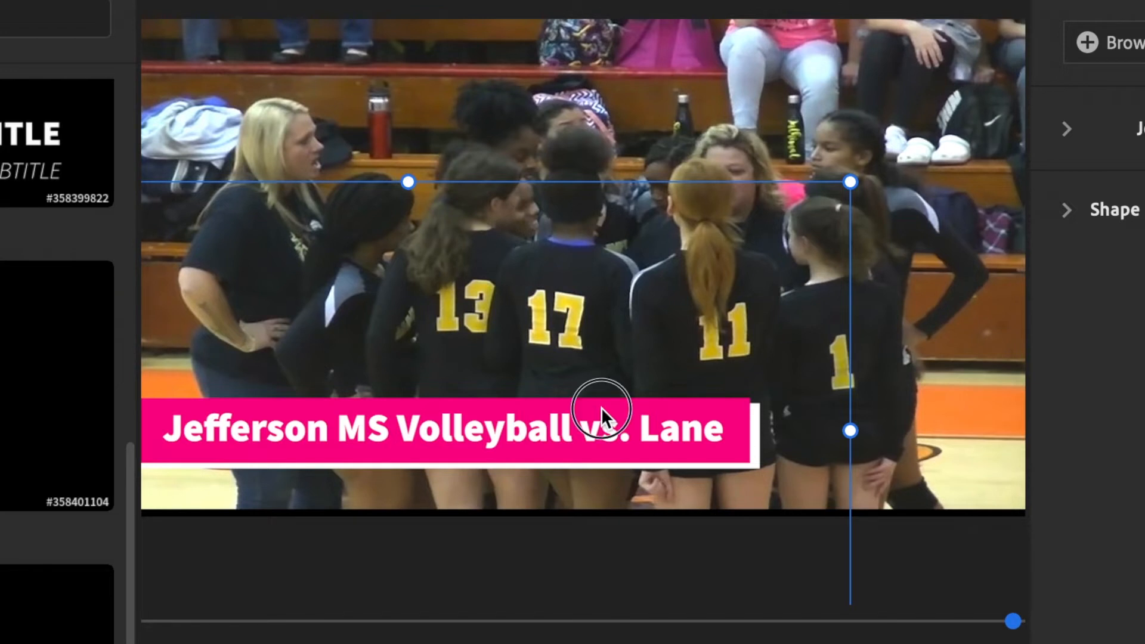
{"action": "double_click", "coordinate": [601, 406]}
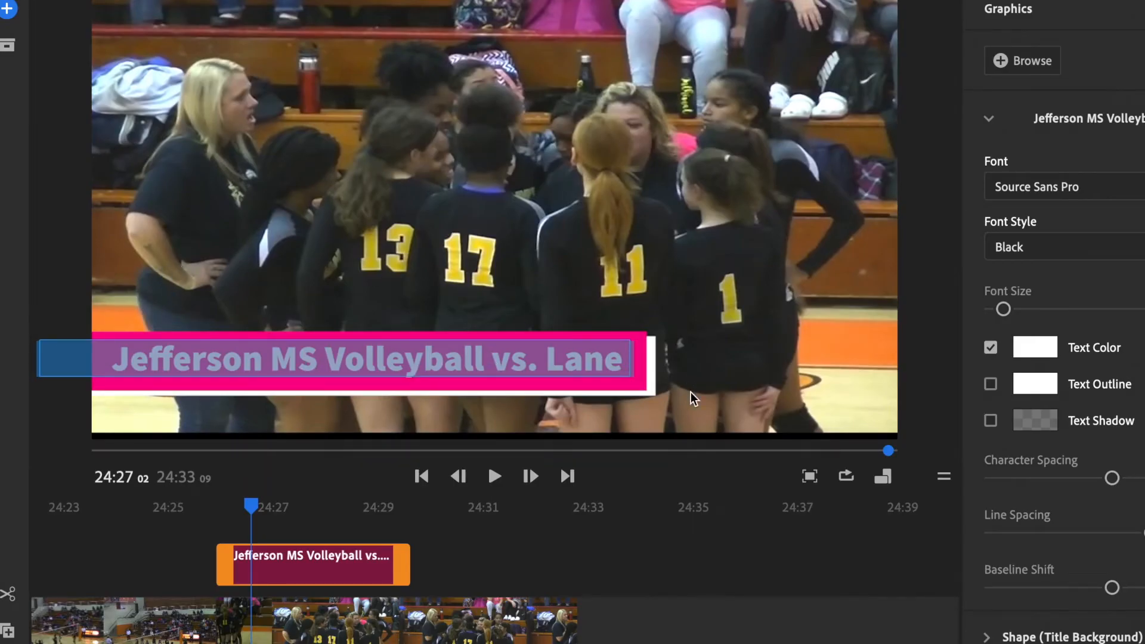
- Change the title background's shape color from pink to near-black for high contrast with the white text
{"action": "left_click", "coordinate": [1005, 637]}
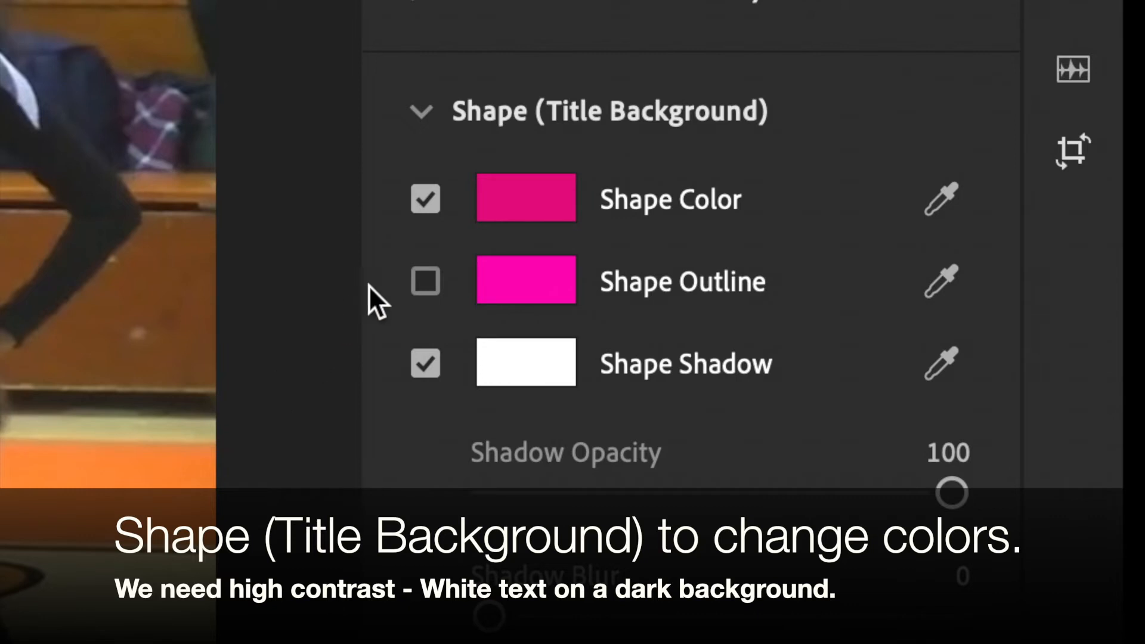
{"action": "left_click", "coordinate": [536, 213]}
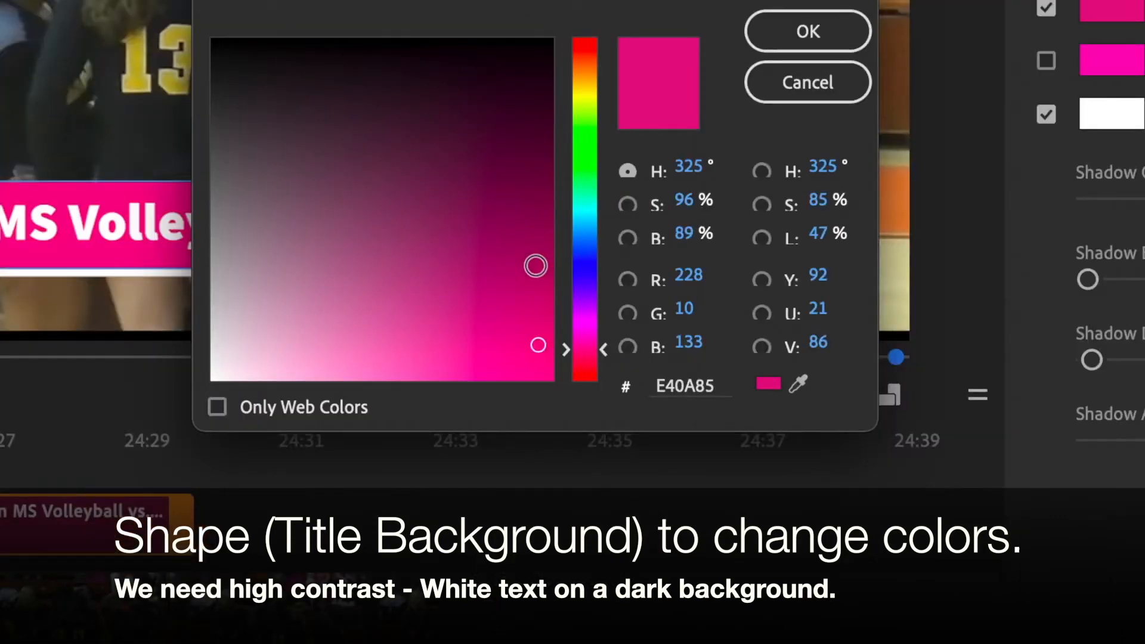
{"action": "left_click_drag", "start_coordinate": [537, 343], "coordinate": [531, 59]}
{"action": "left_click", "coordinate": [806, 37]}
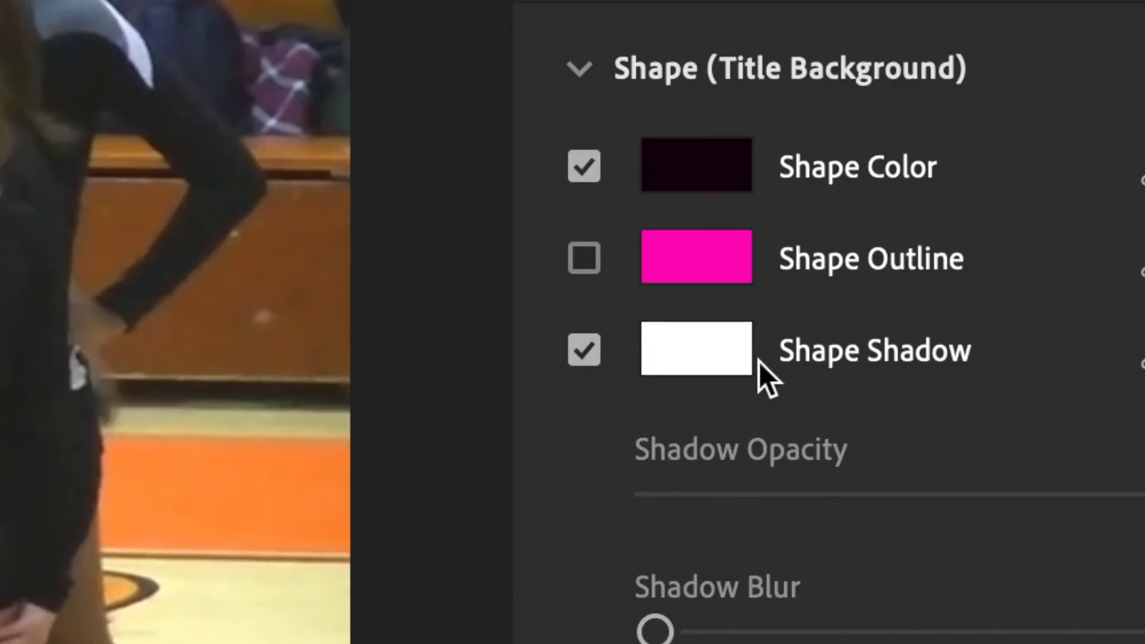
- Change the title background's shape shadow color to orange
{"action": "left_click", "coordinate": [702, 356]}
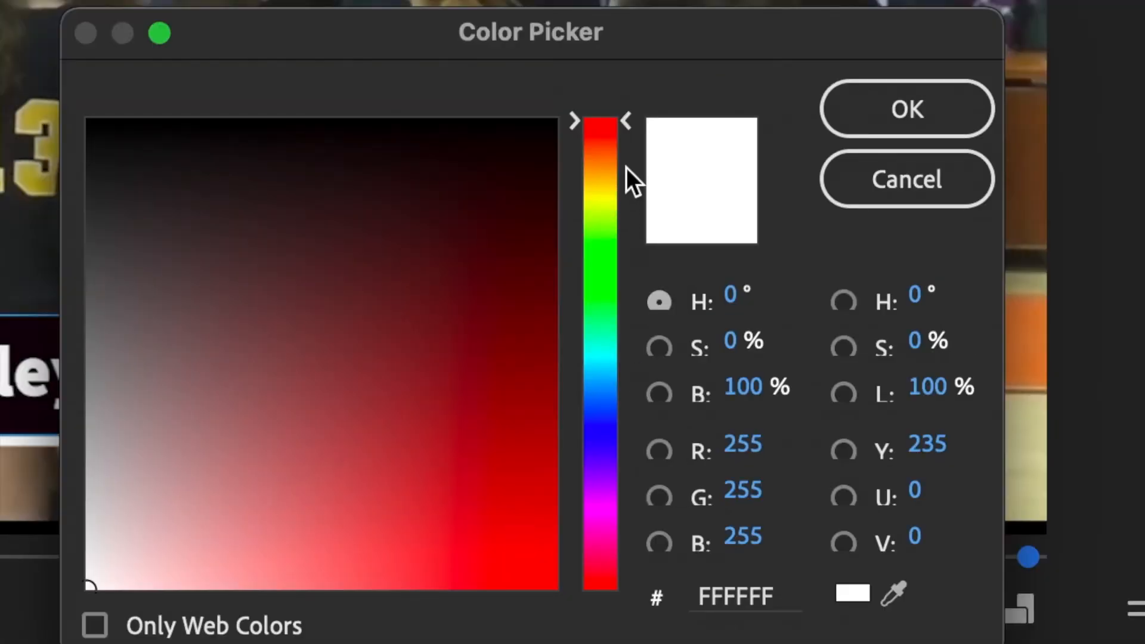
{"action": "left_click_drag", "start_coordinate": [627, 134], "coordinate": [630, 150]}
{"action": "left_click", "coordinate": [498, 538]}
{"action": "left_click", "coordinate": [929, 105]}
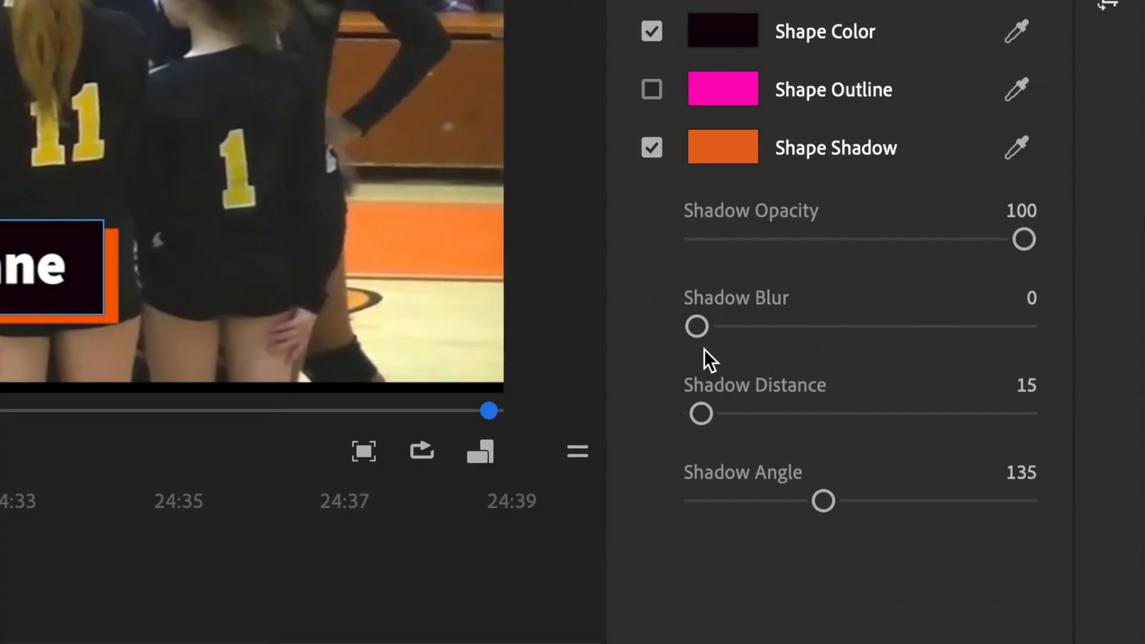
- Set the title background's shadow blur to 48, shadow distance to 13 and shadow angle to 141
{"action": "left_click_drag", "start_coordinate": [699, 328], "coordinate": [712, 328]}
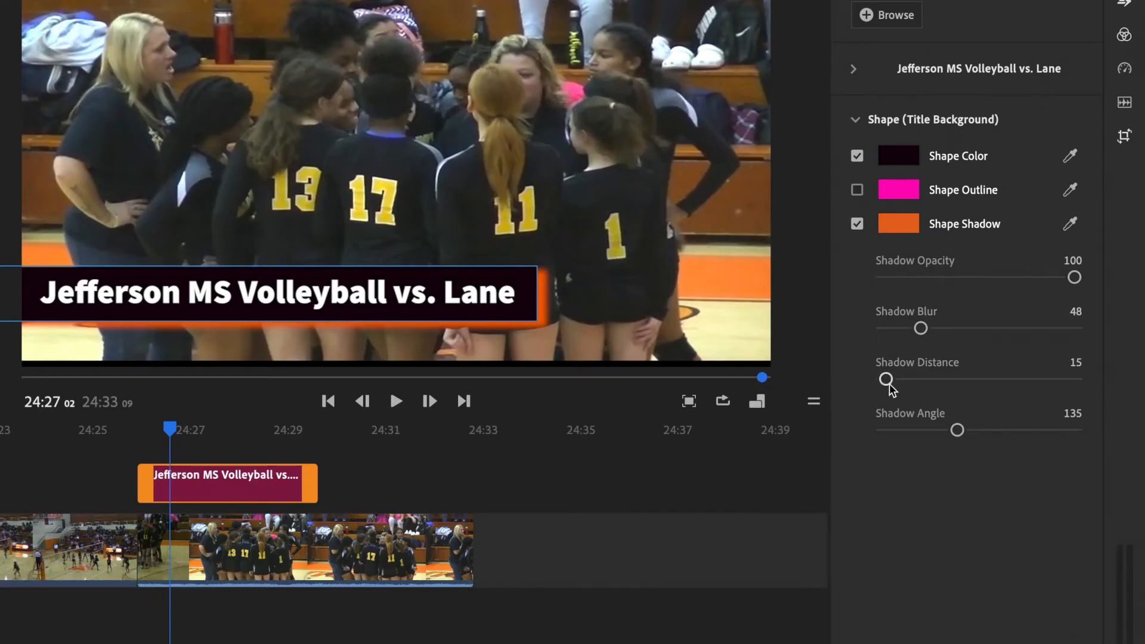
{"action": "left_click_drag", "start_coordinate": [887, 381], "coordinate": [885, 382]}
{"action": "mouse_move", "coordinate": [957, 431]}
{"action": "left_mouse_down"}
{"action": "mouse_move", "coordinate": [1007, 434]}
{"action": "mouse_move", "coordinate": [958, 427]}
{"action": "left_mouse_up"}
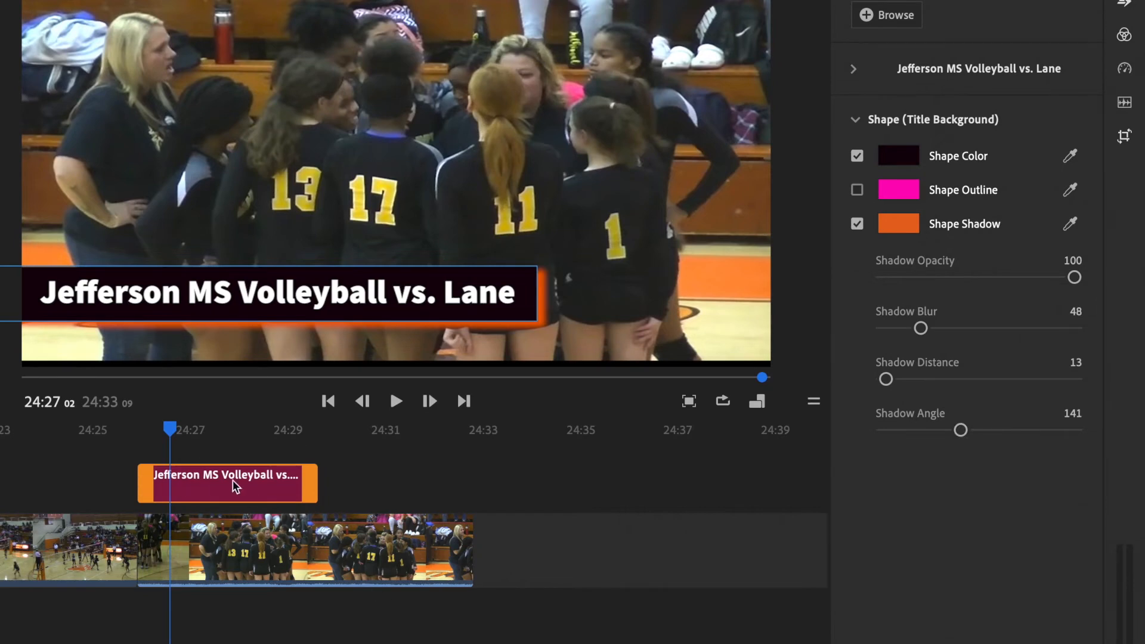
- Add a Dissolve transition at the cut between the game clip and the huddle clip
{"action": "left_click_drag", "start_coordinate": [171, 433], "coordinate": [113, 434]}
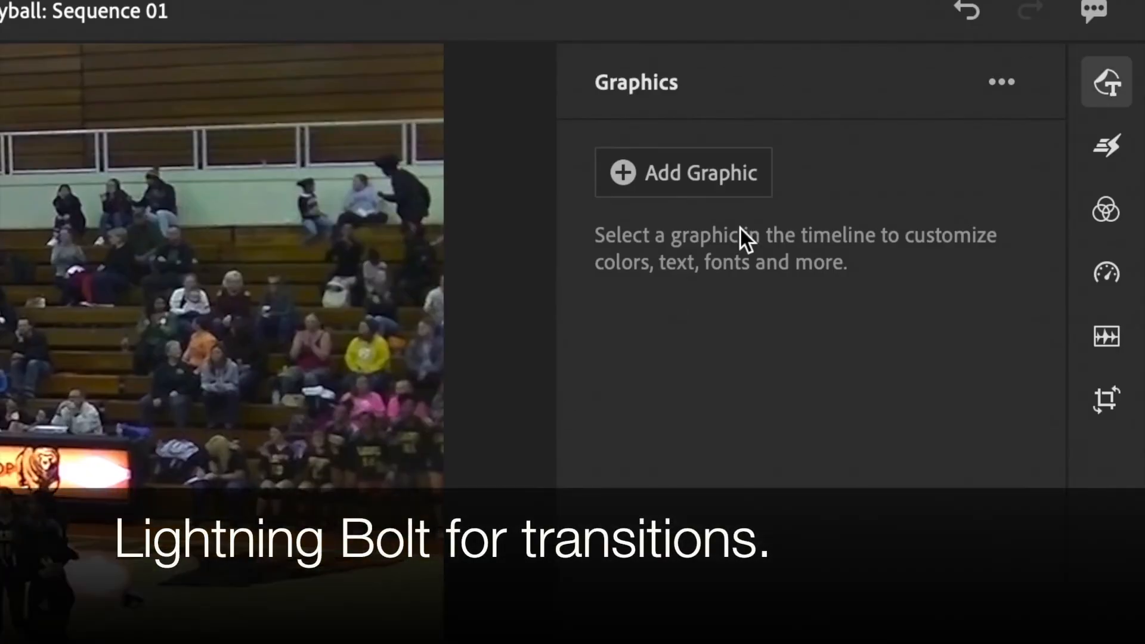
{"action": "mouse_move", "coordinate": [1114, 93]}
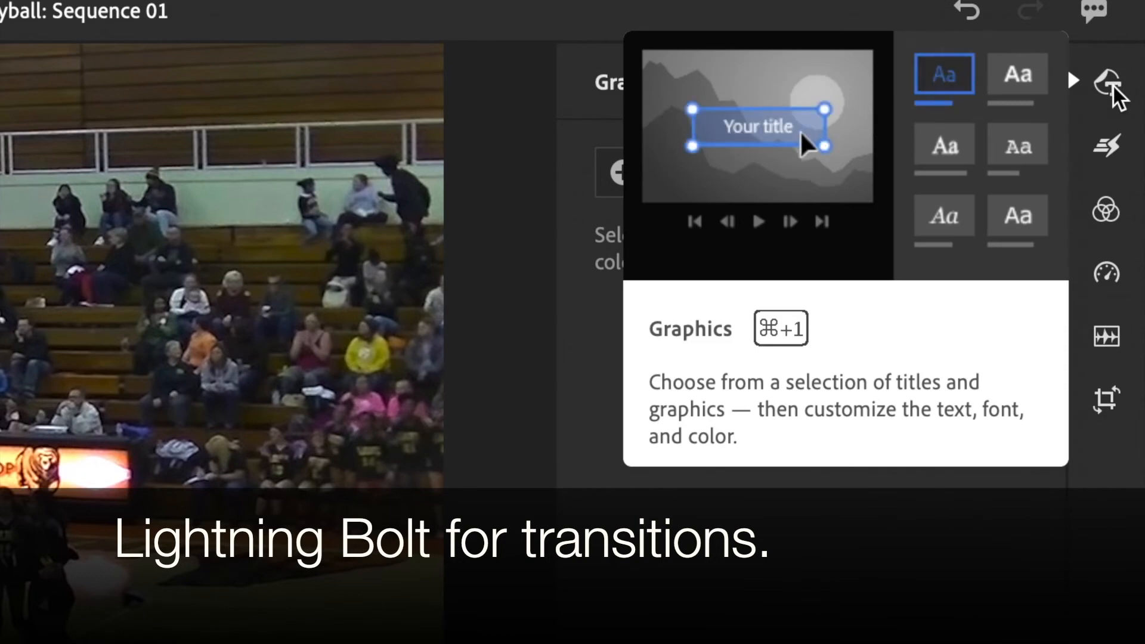
{"action": "left_click", "coordinate": [1118, 143]}
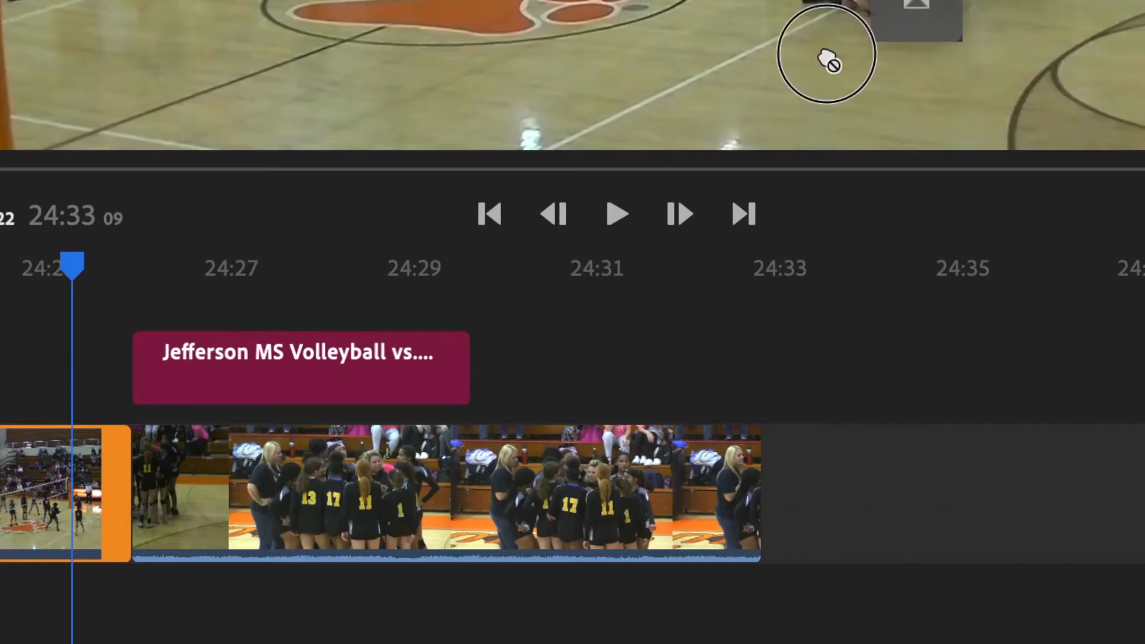
{"action": "left_click_drag", "start_coordinate": [828, 56], "coordinate": [131, 505]}
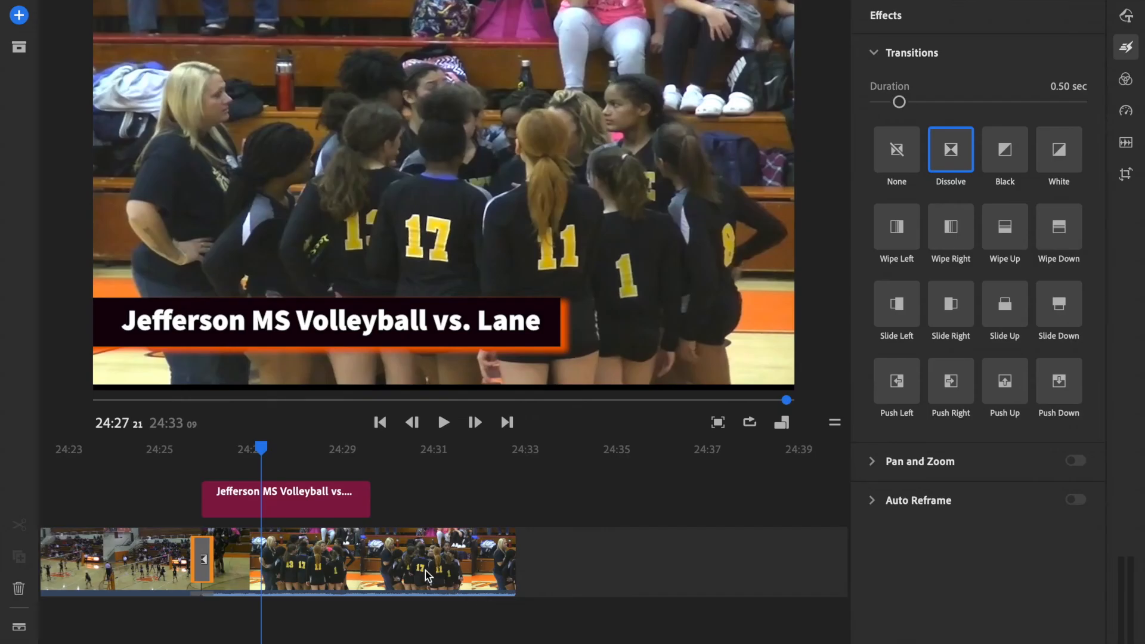
- Lower the huddle clip's volume to the minimum
{"action": "left_click", "coordinate": [422, 574]}
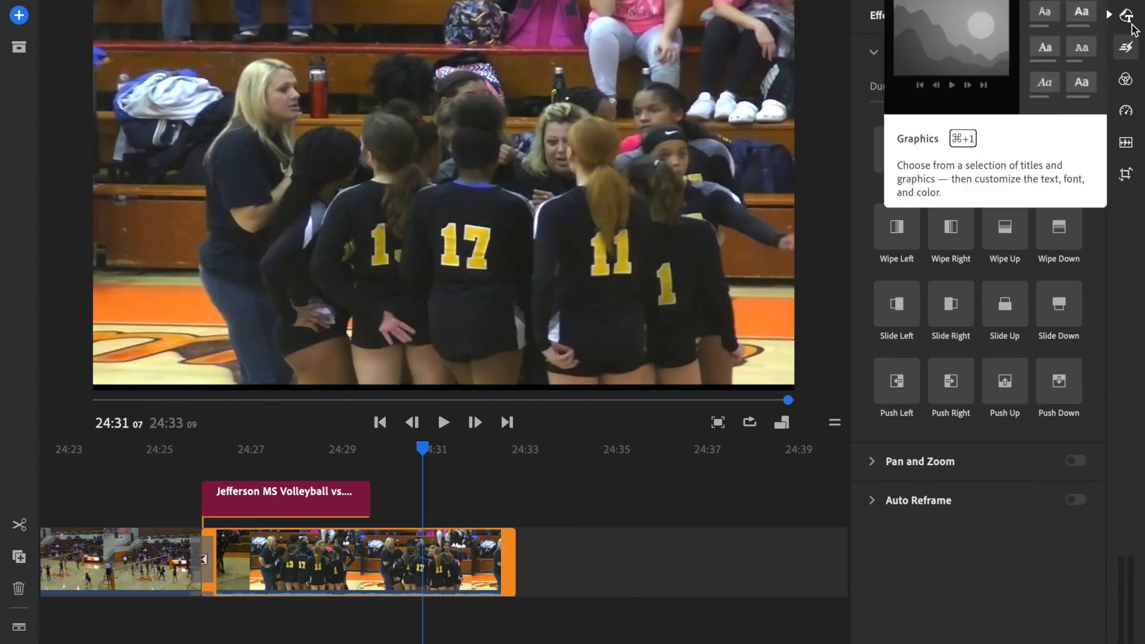
{"action": "left_click", "coordinate": [1126, 143]}
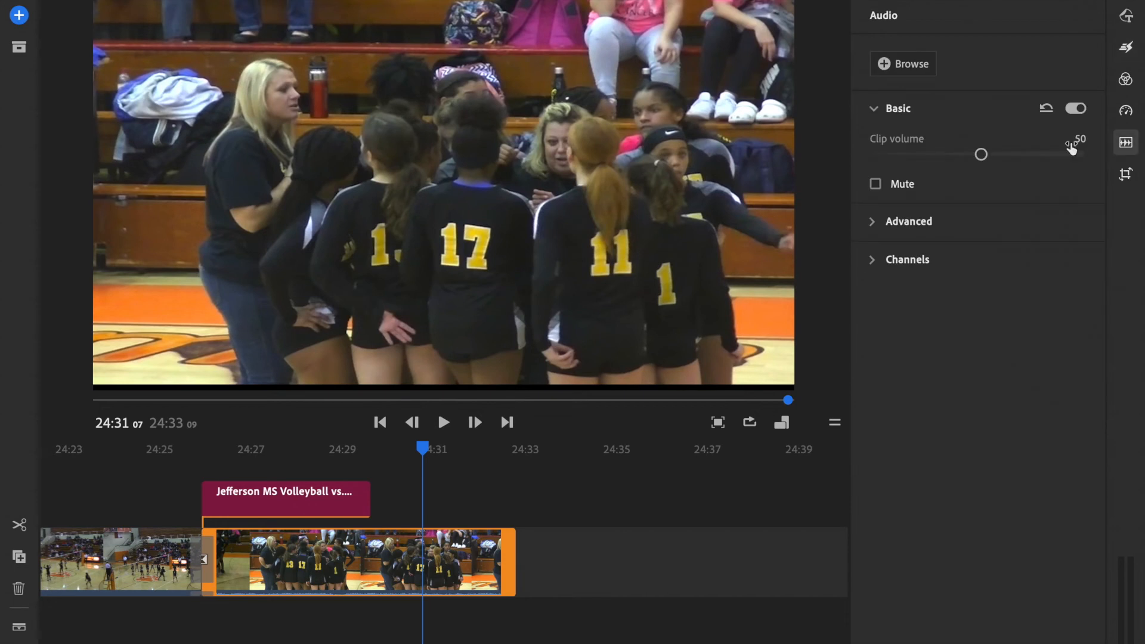
{"action": "left_click_drag", "start_coordinate": [981, 154], "coordinate": [850, 158]}
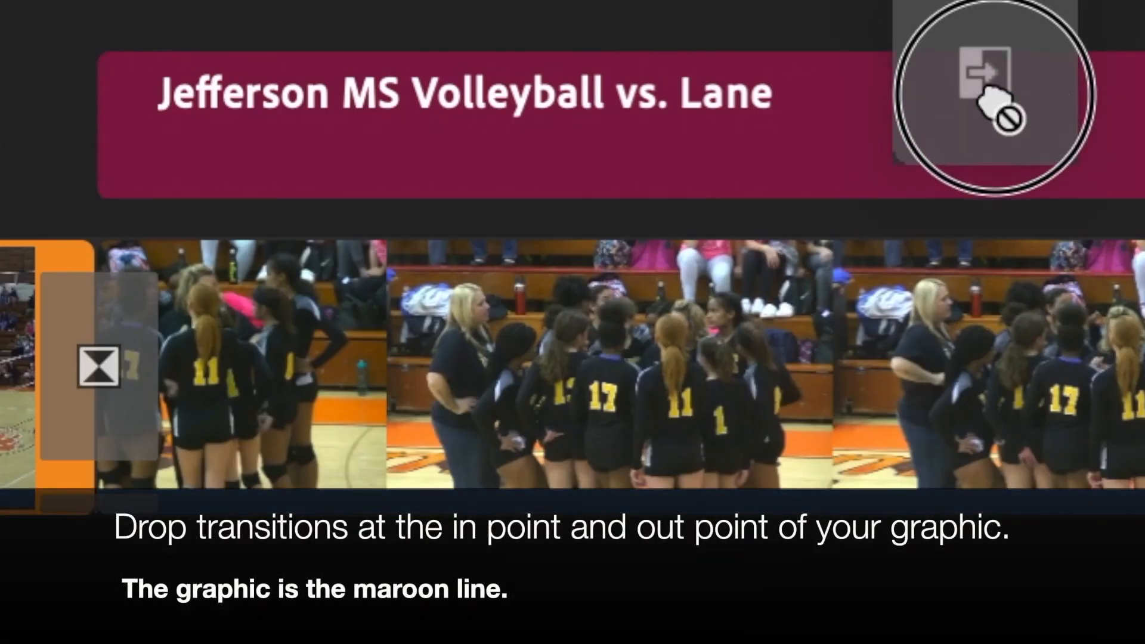
- Add a Push Right transition at the title's start and a Push Left at its end, and play the result through the following clip
{"action": "left_click_drag", "start_coordinate": [972, 106], "coordinate": [205, 159]}
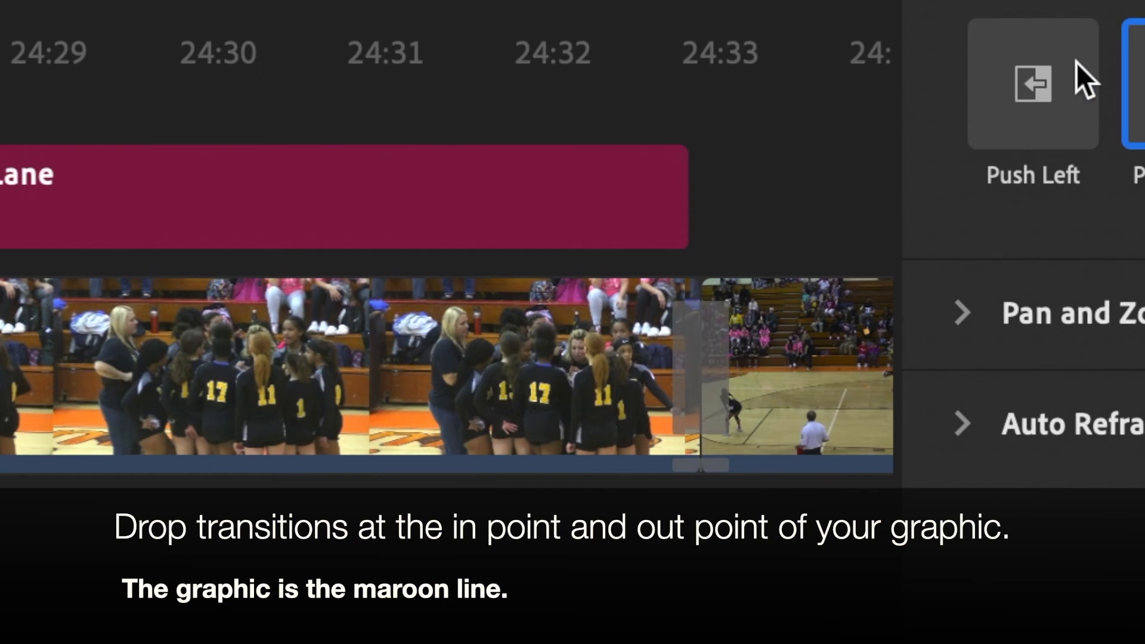
{"action": "left_click_drag", "start_coordinate": [1050, 99], "coordinate": [671, 205]}
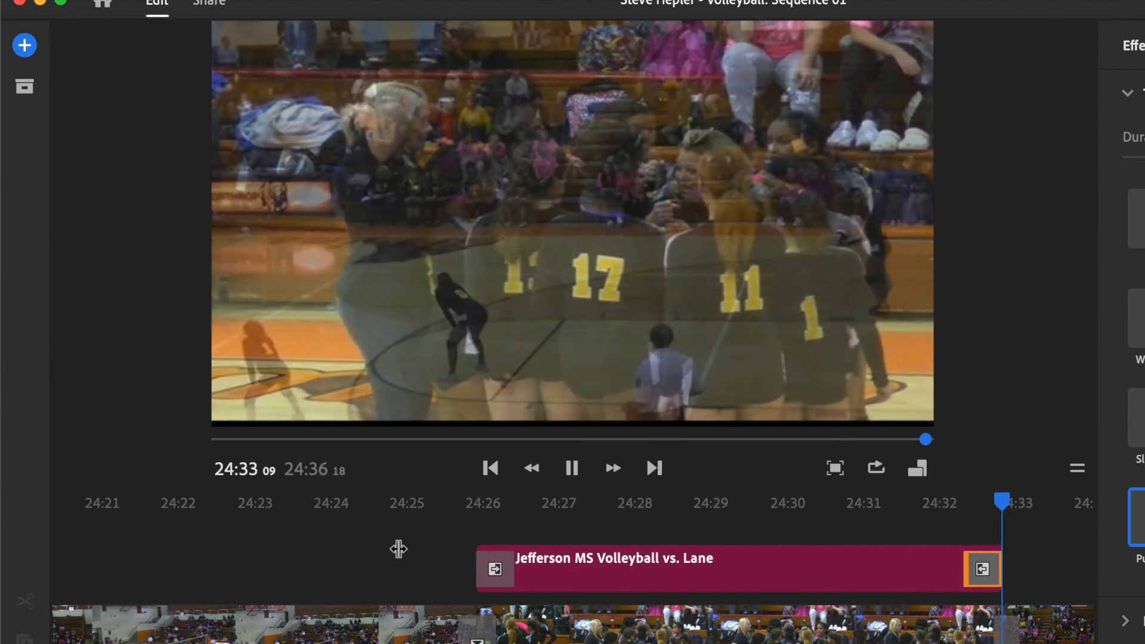
{"action": "key", "text": "space"}
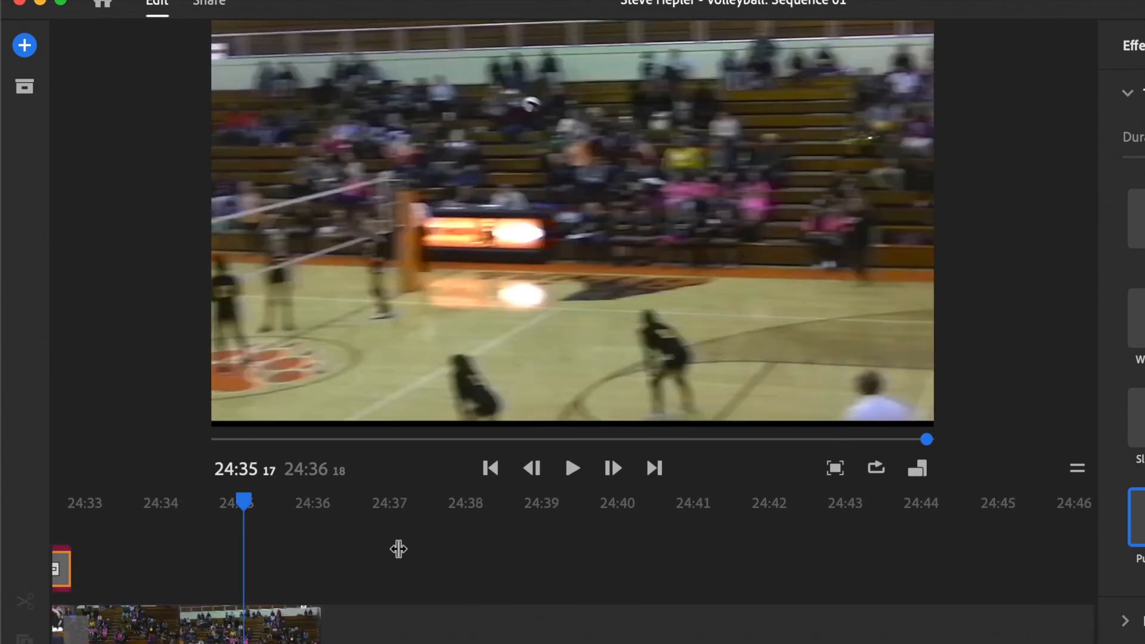